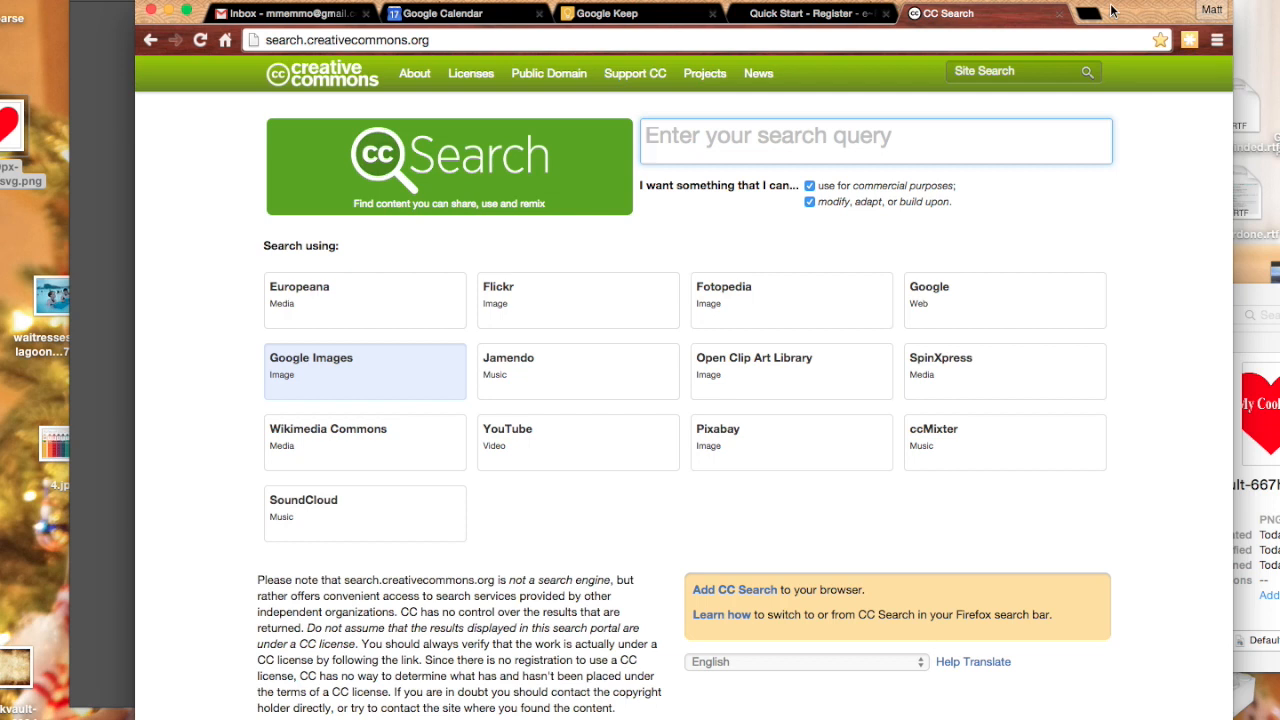
# Search for basketball images through Google Images, limited to content that can be used commercially and modified
pyautogui.moveTo(1125, 25); pyautogui.dragTo(1125, 5)
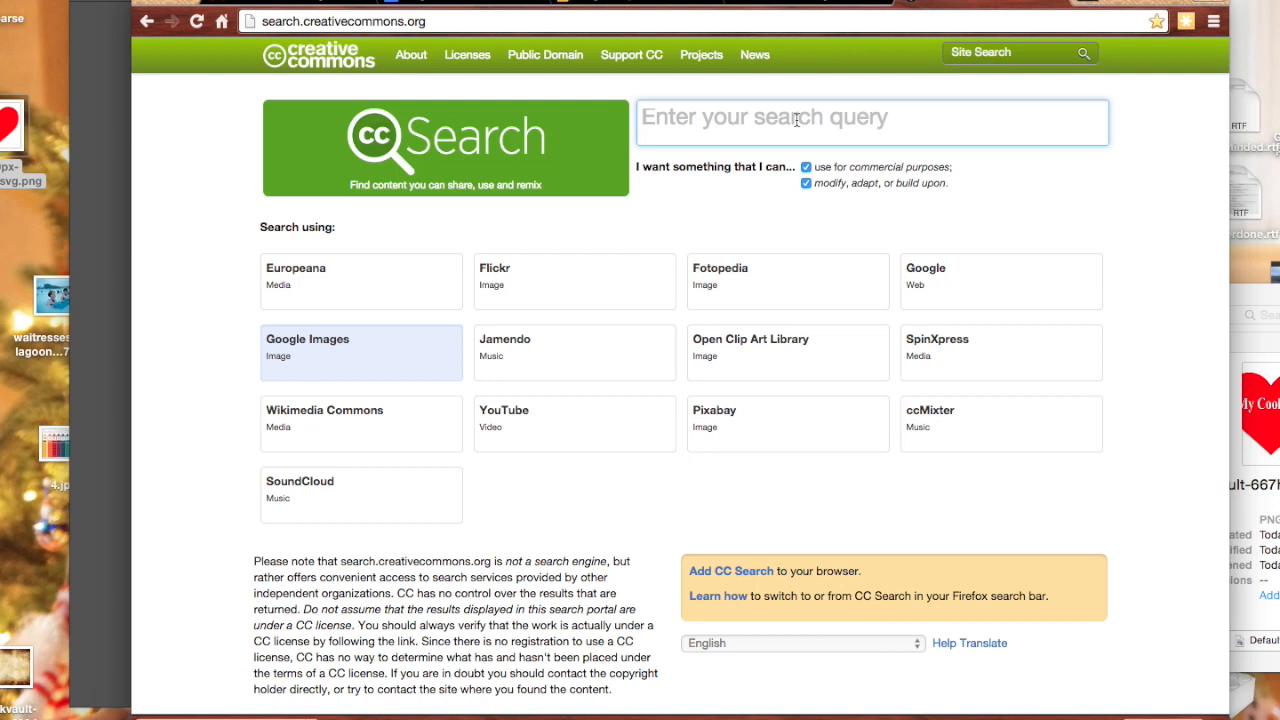
pyautogui.write('basketball')
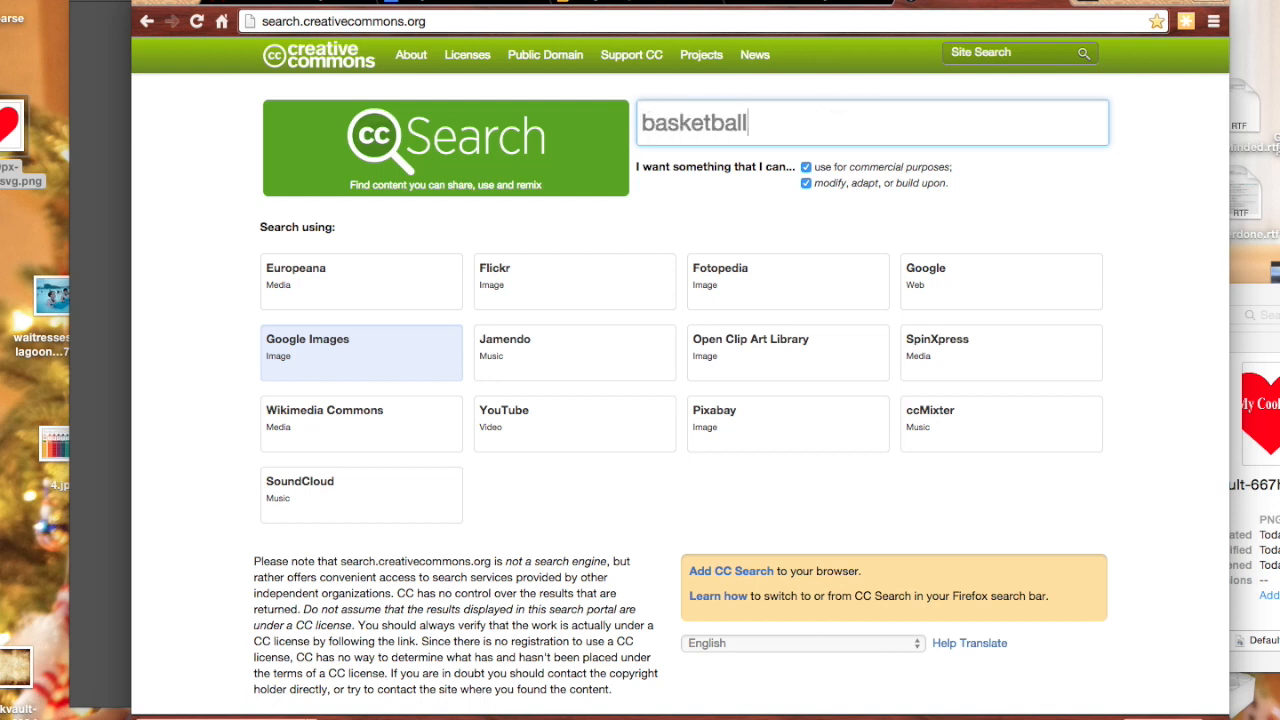
pyautogui.click(292, 357)
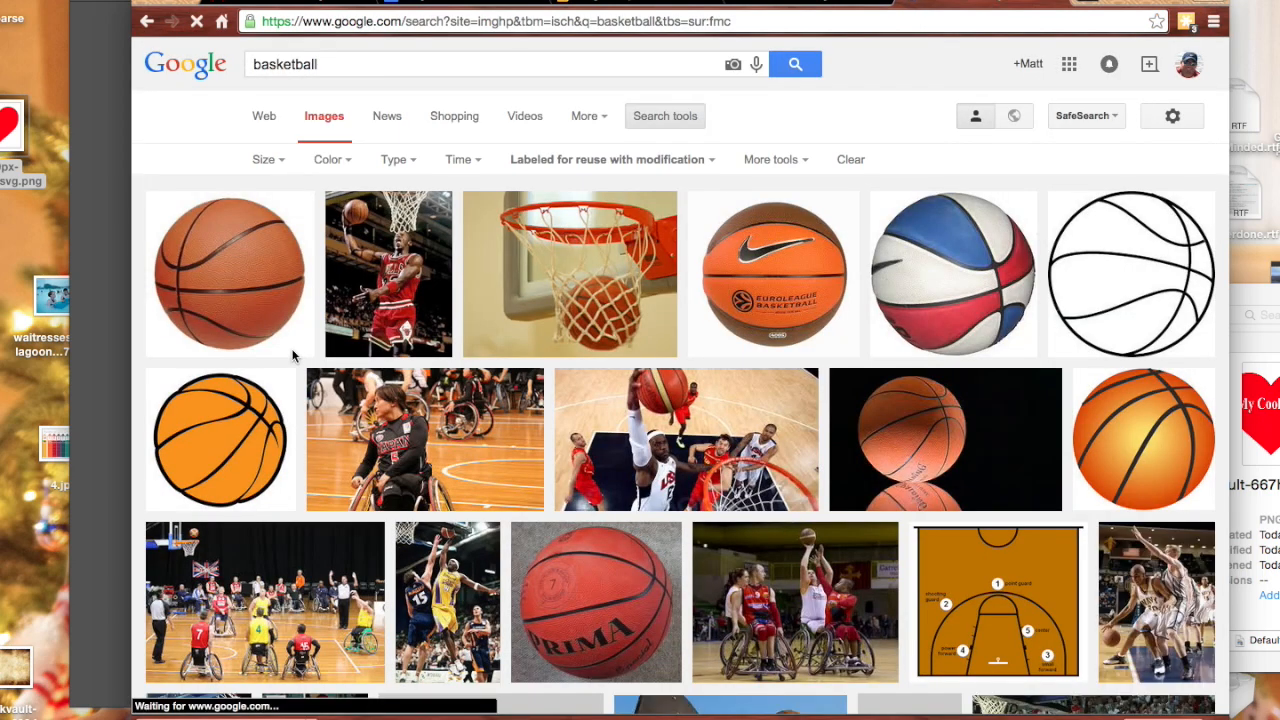
# Open the full-size Wikipedia picture of the traditional eight-panel basketball and save a copy to the desktop
pyautogui.click(254, 283)
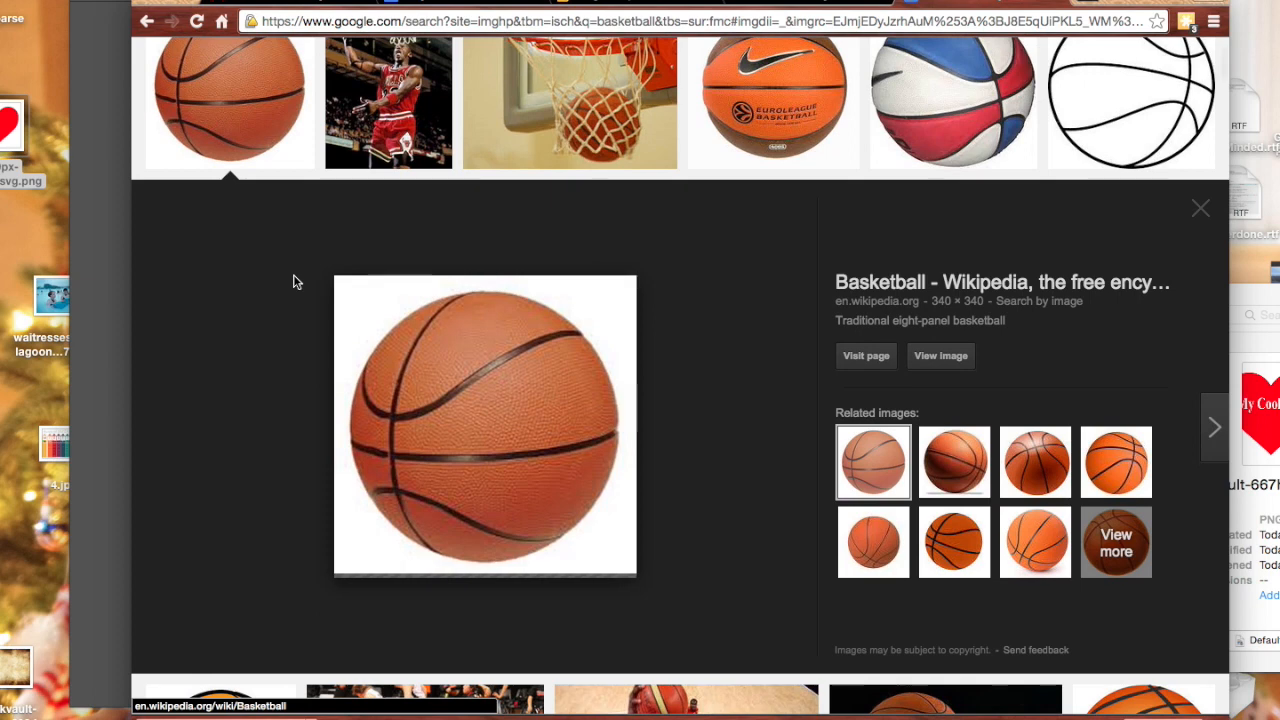
pyautogui.click(940, 358)
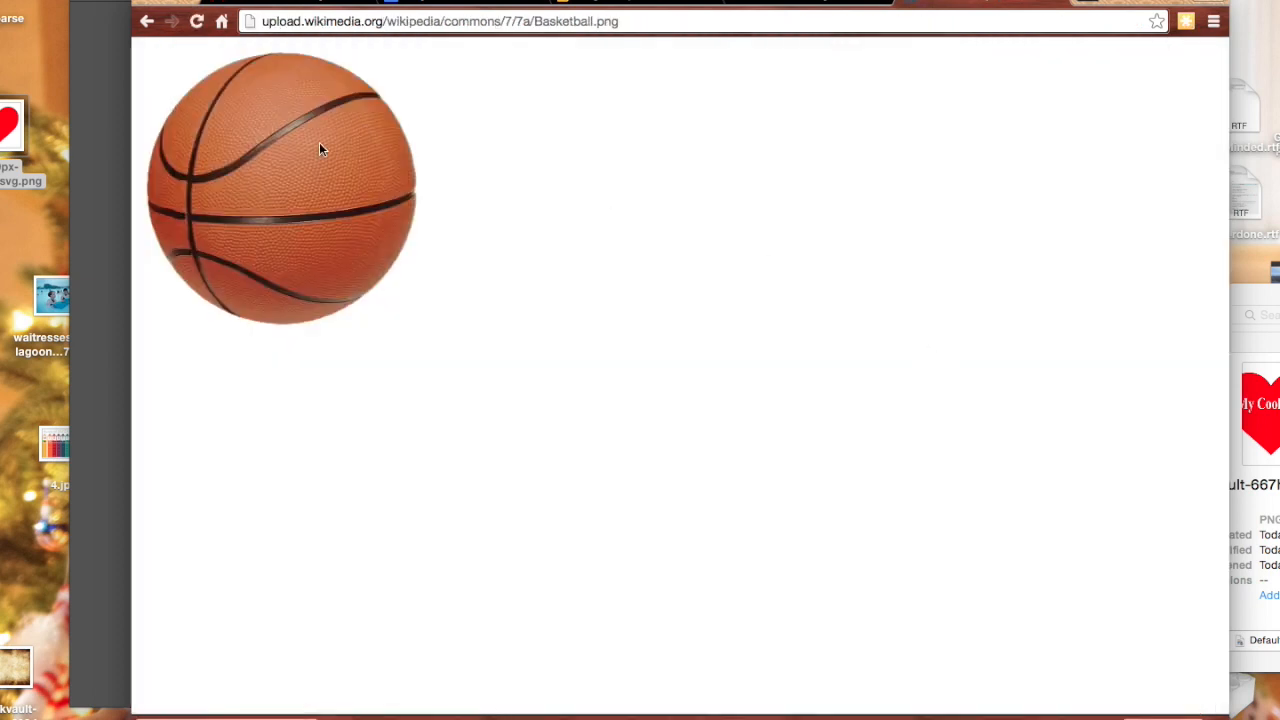
pyautogui.moveTo(279, 172); pyautogui.dragTo(32, 206)
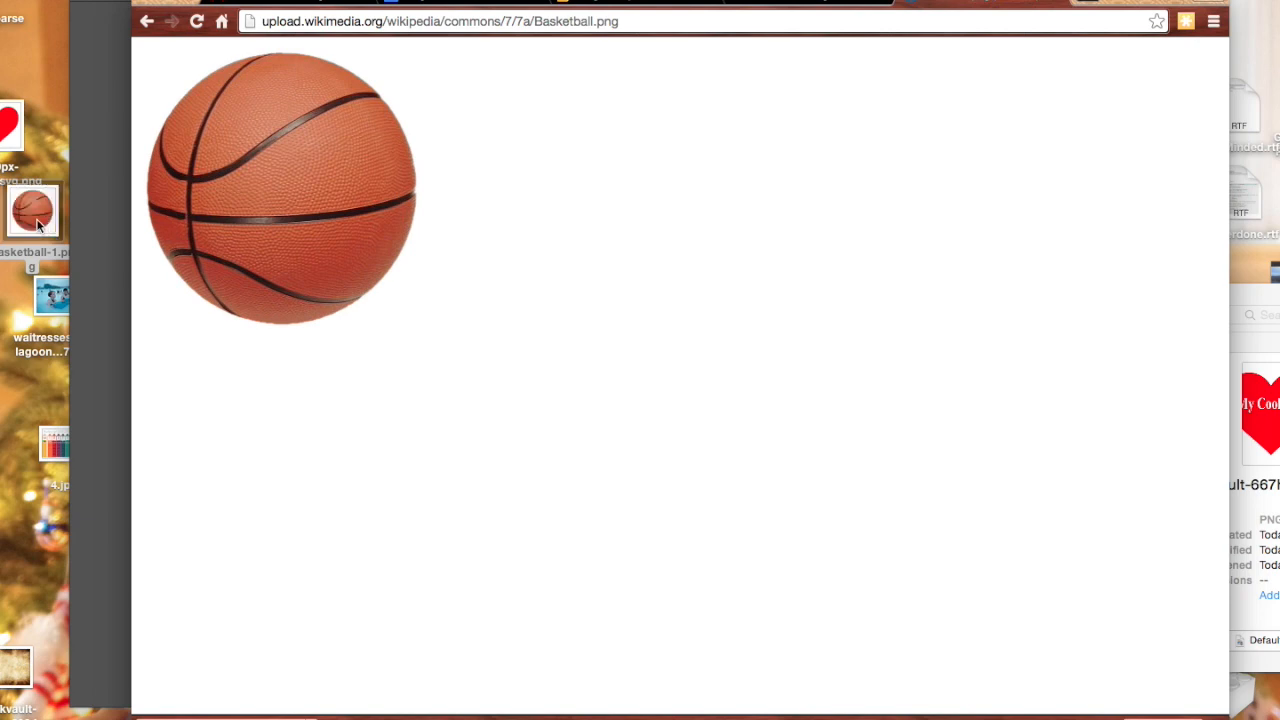
# Open the saved Basketball-1.png from the desktop in Adobe Photoshop CS6
pyautogui.rightClick(36, 214)
pyautogui.moveTo(78, 250)
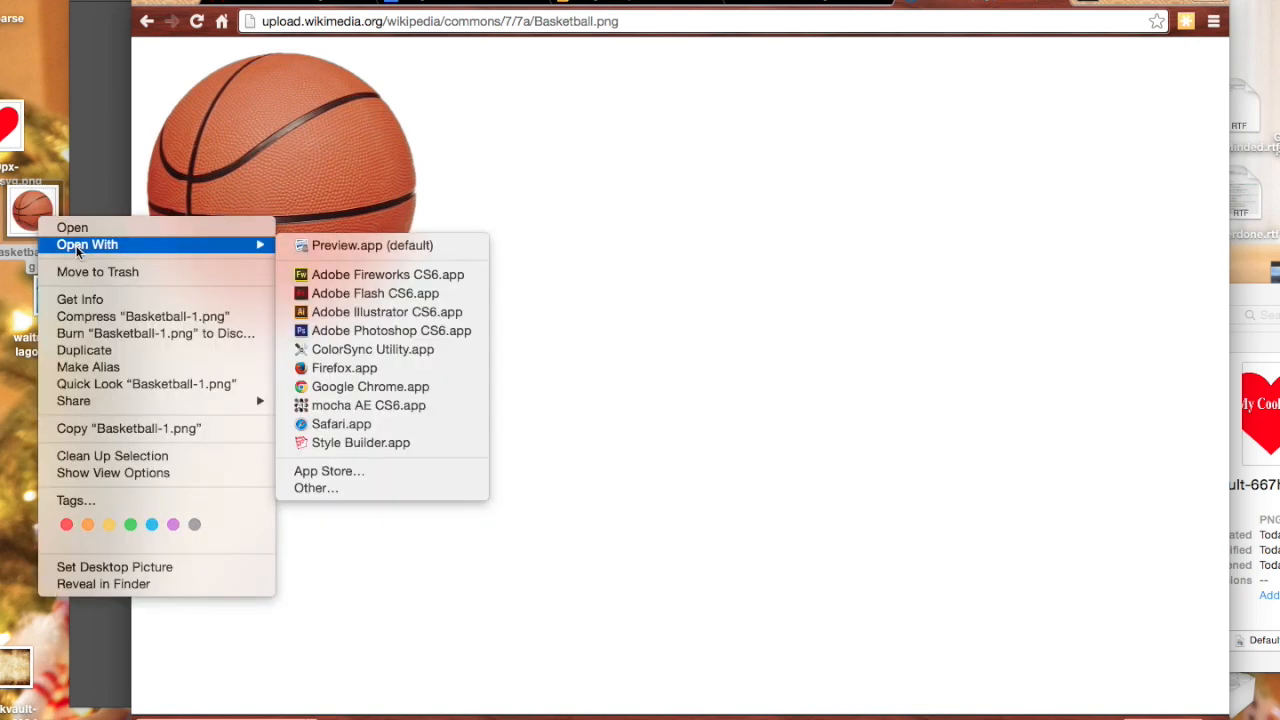
pyautogui.click(340, 330)
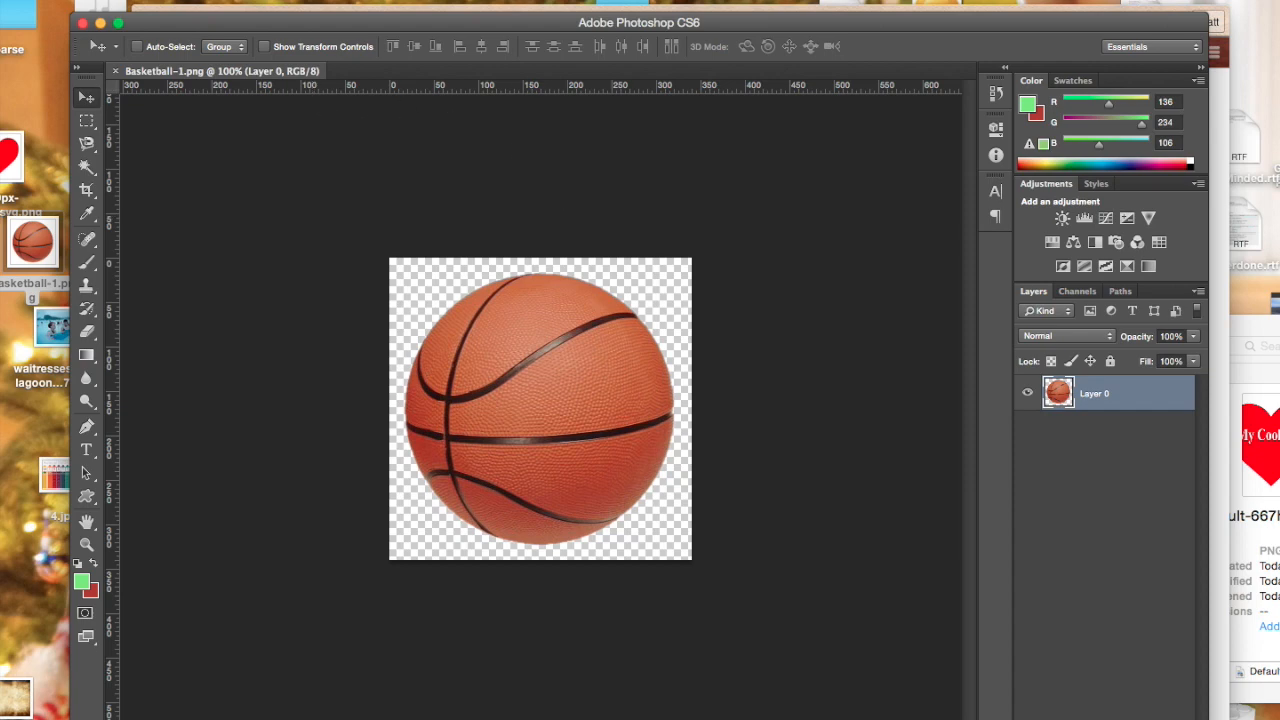
# Enlarge the canvas by 1000 pixels in both width and height, relative to its current size and anchored at the centre
pyautogui.click(110, 0)
pyautogui.moveTo(151, 28)
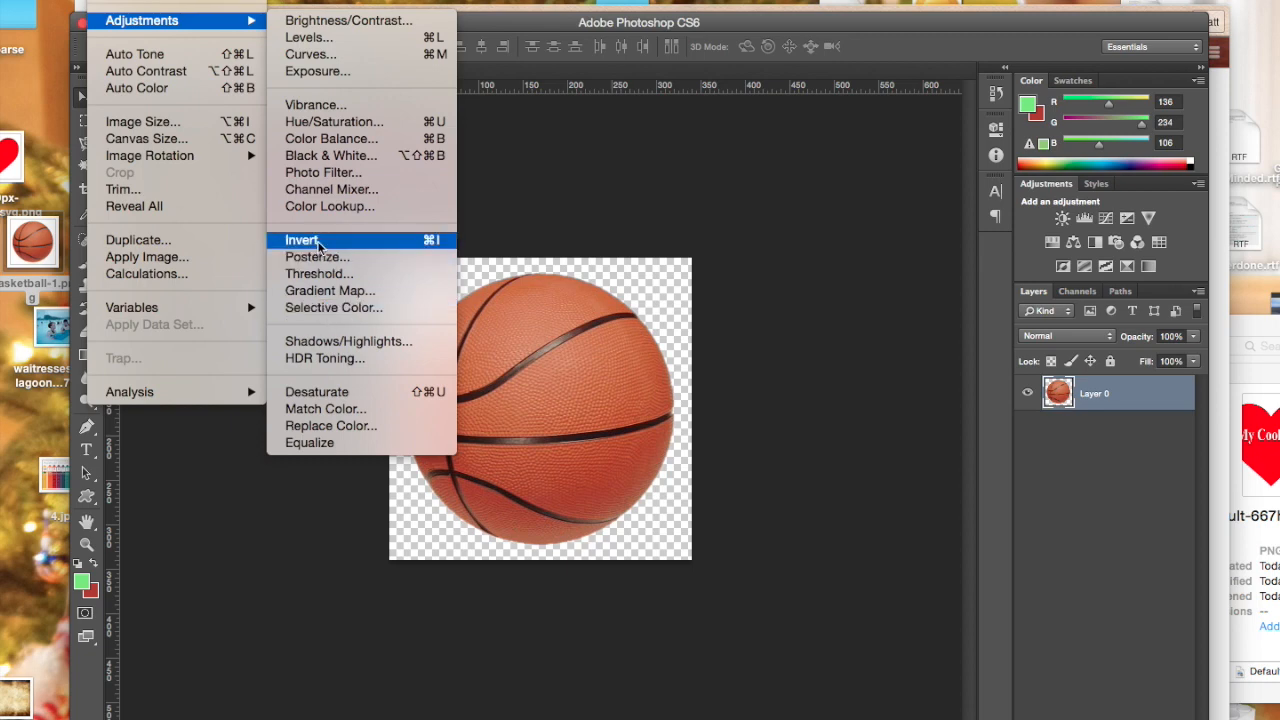
pyautogui.click(148, 138)
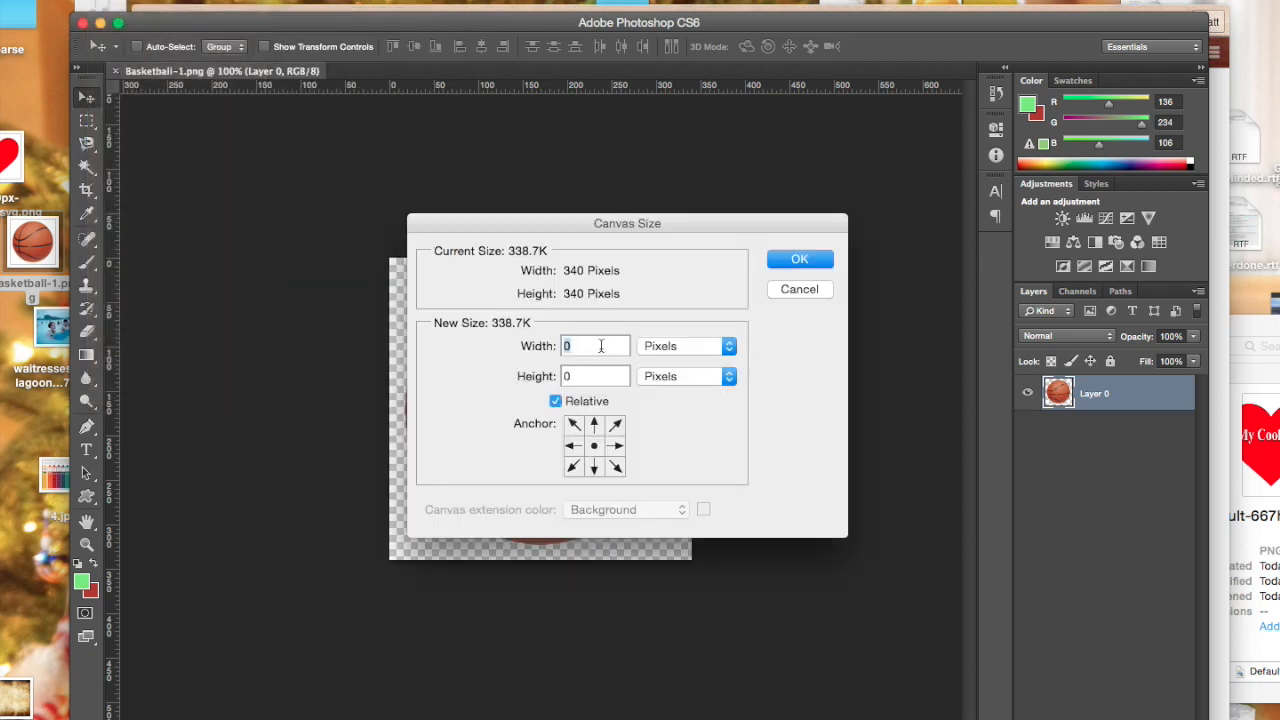
pyautogui.write('1000')
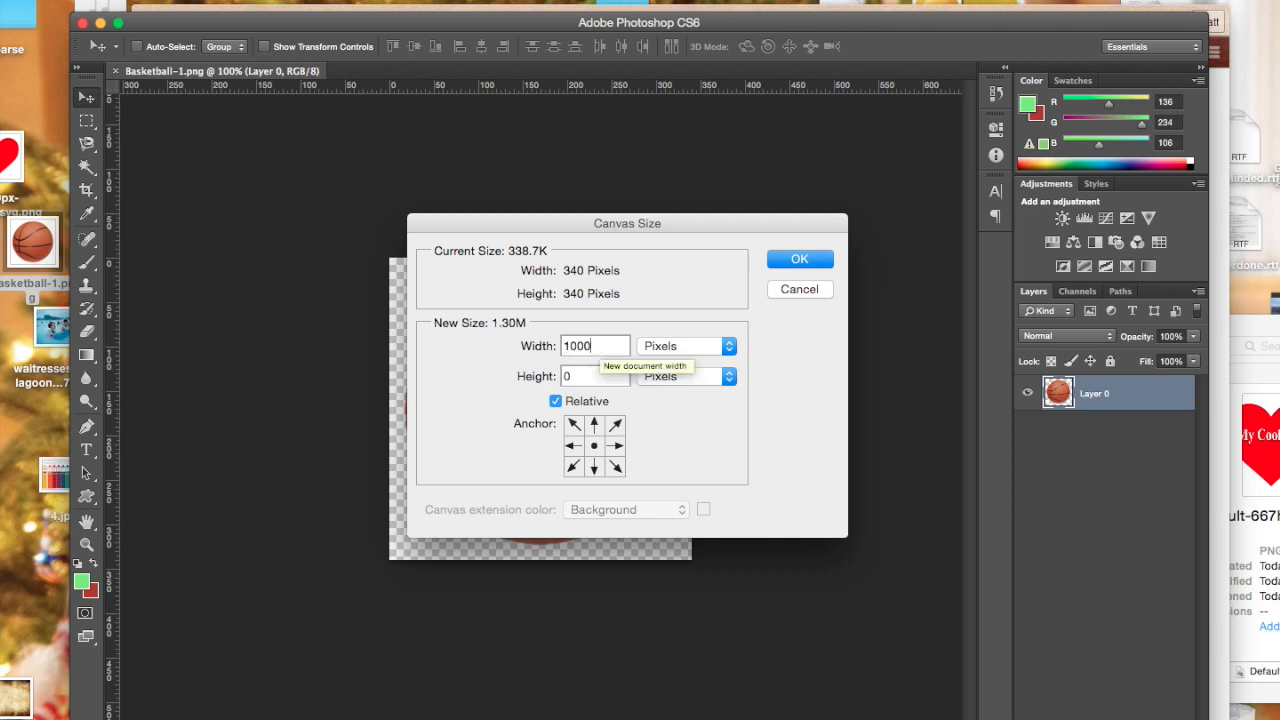
pyautogui.doubleClick(567, 376)
pyautogui.write('1000')
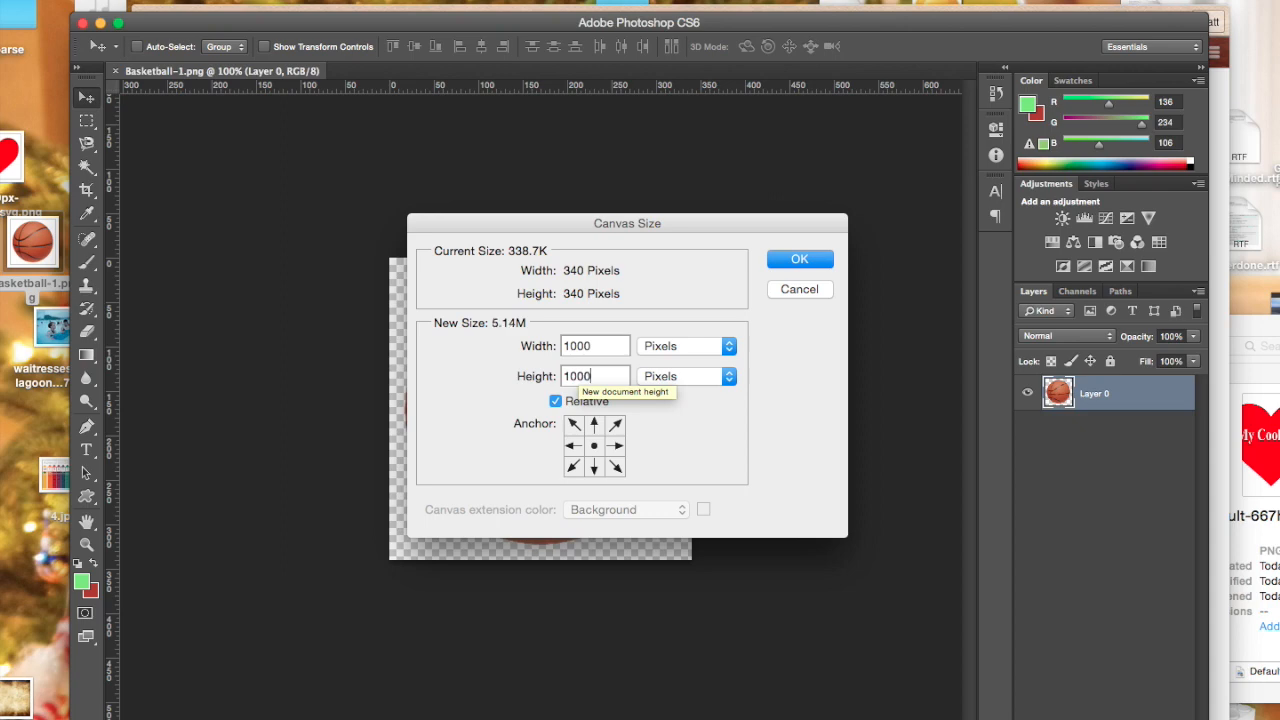
pyautogui.click(815, 263)
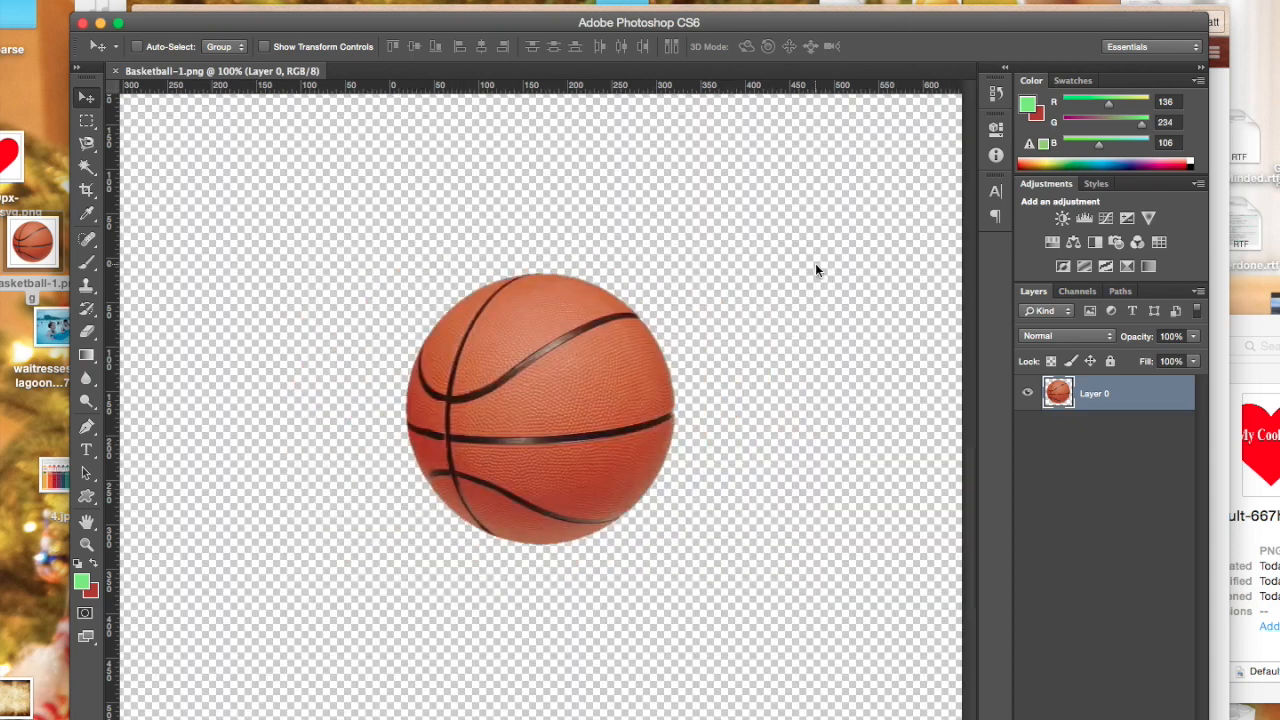
# Scale the basketball down to about 51% and move it partly past the left edge of the canvas near the upper corner
pyautogui.press('super+minus')
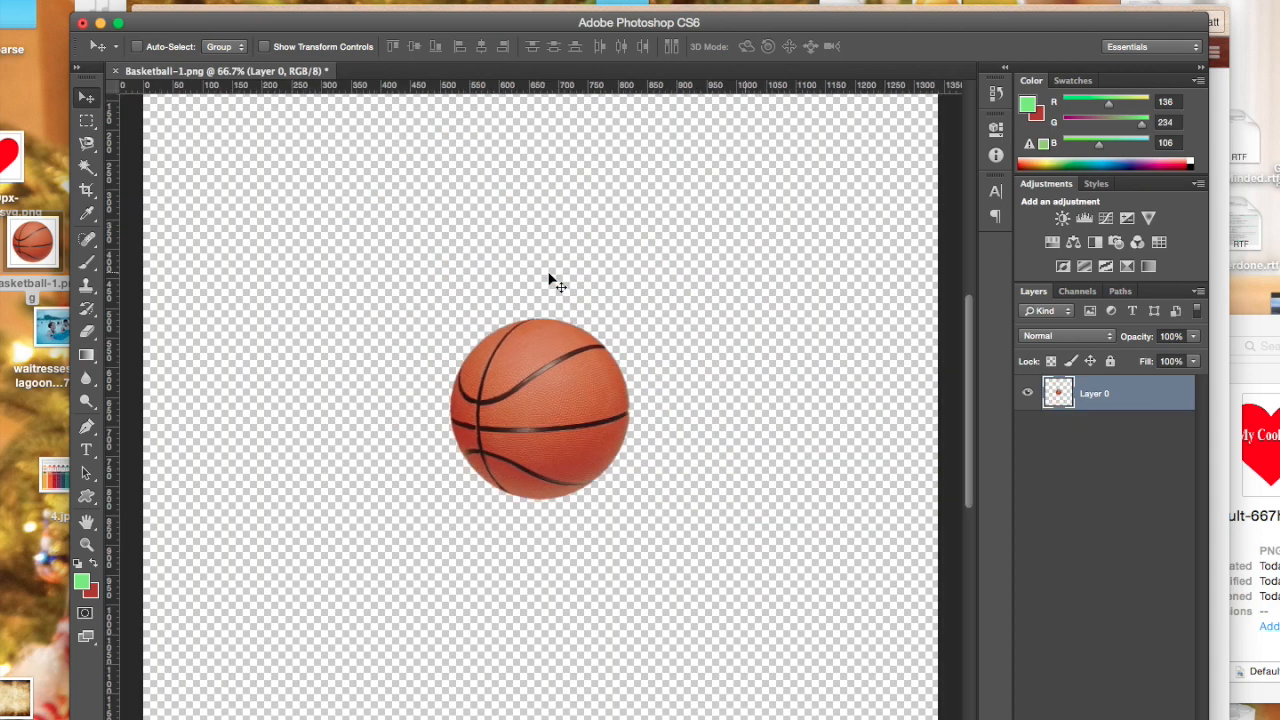
pyautogui.press('super+minus')
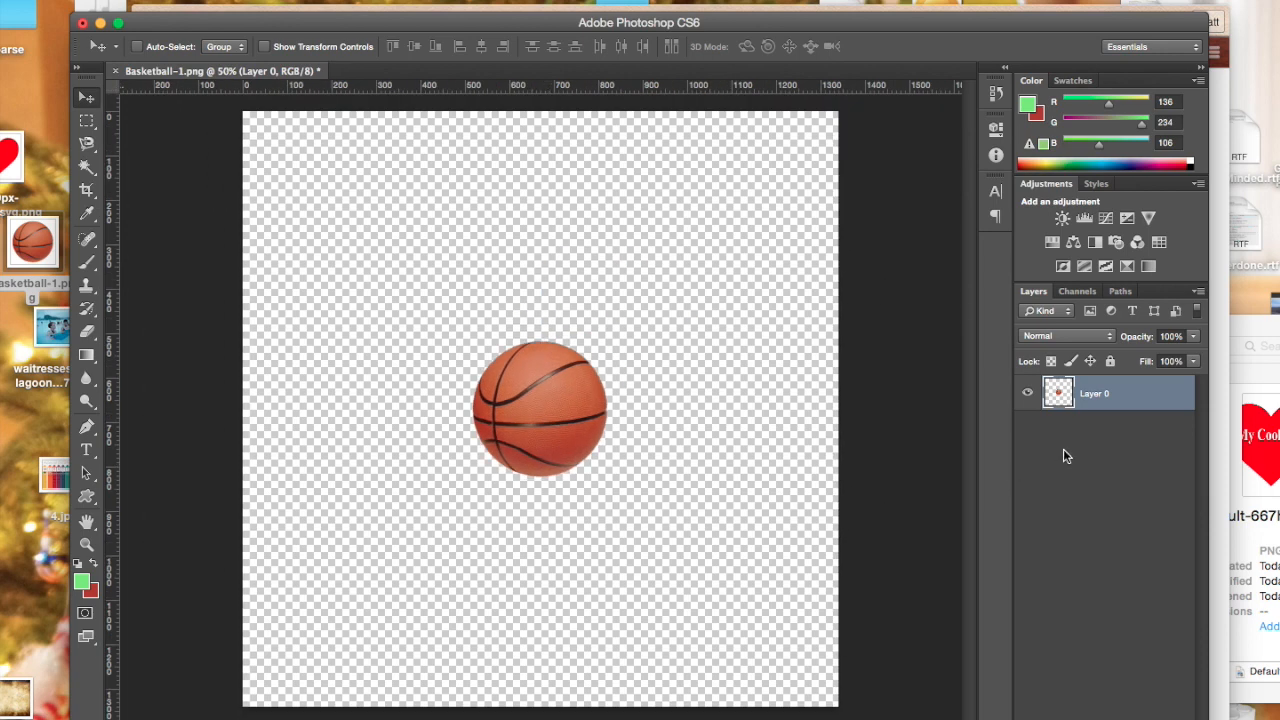
pyautogui.press('super+t')
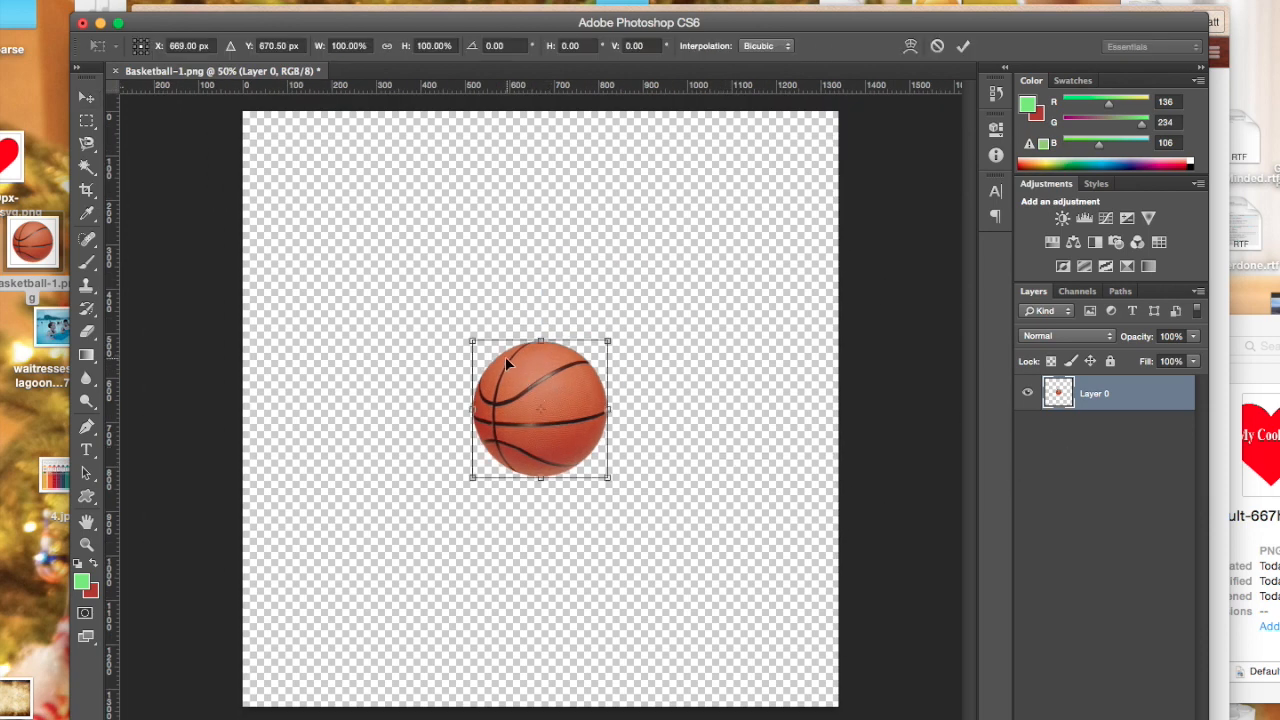
pyautogui.moveTo(474, 340); pyautogui.dragTo(527, 389)
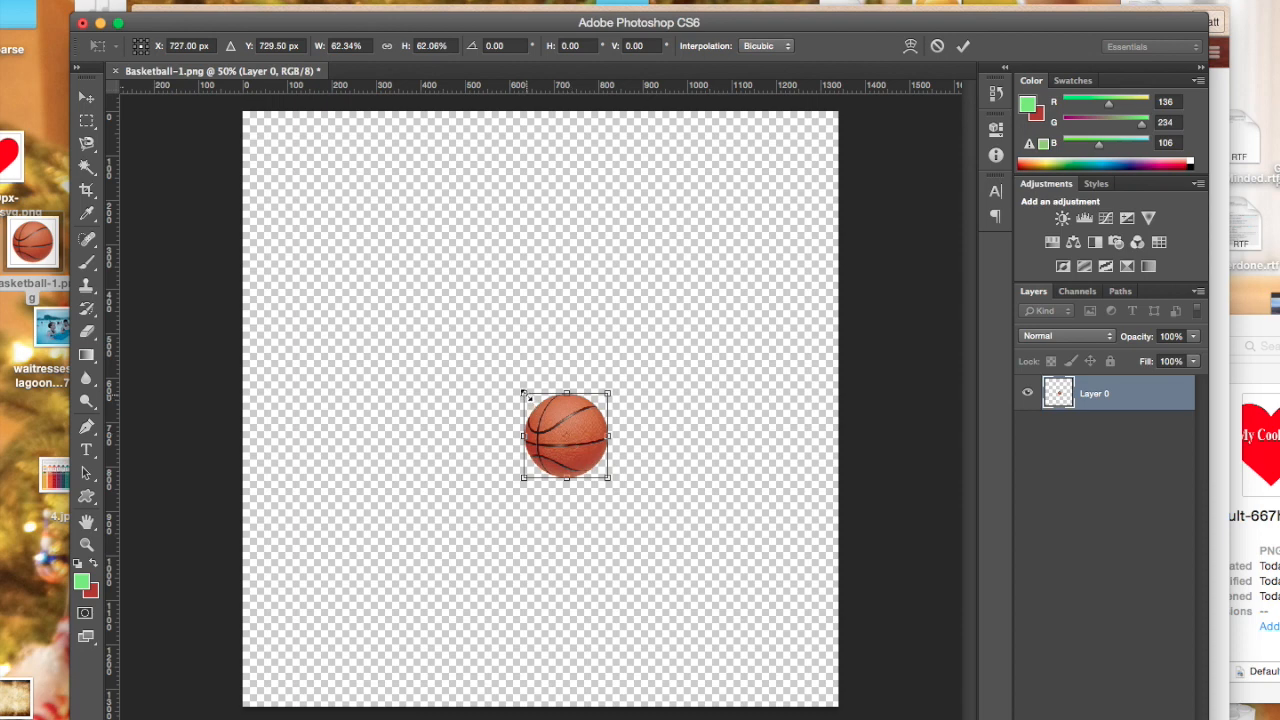
pyautogui.moveTo(527, 395); pyautogui.dragTo(542, 415)
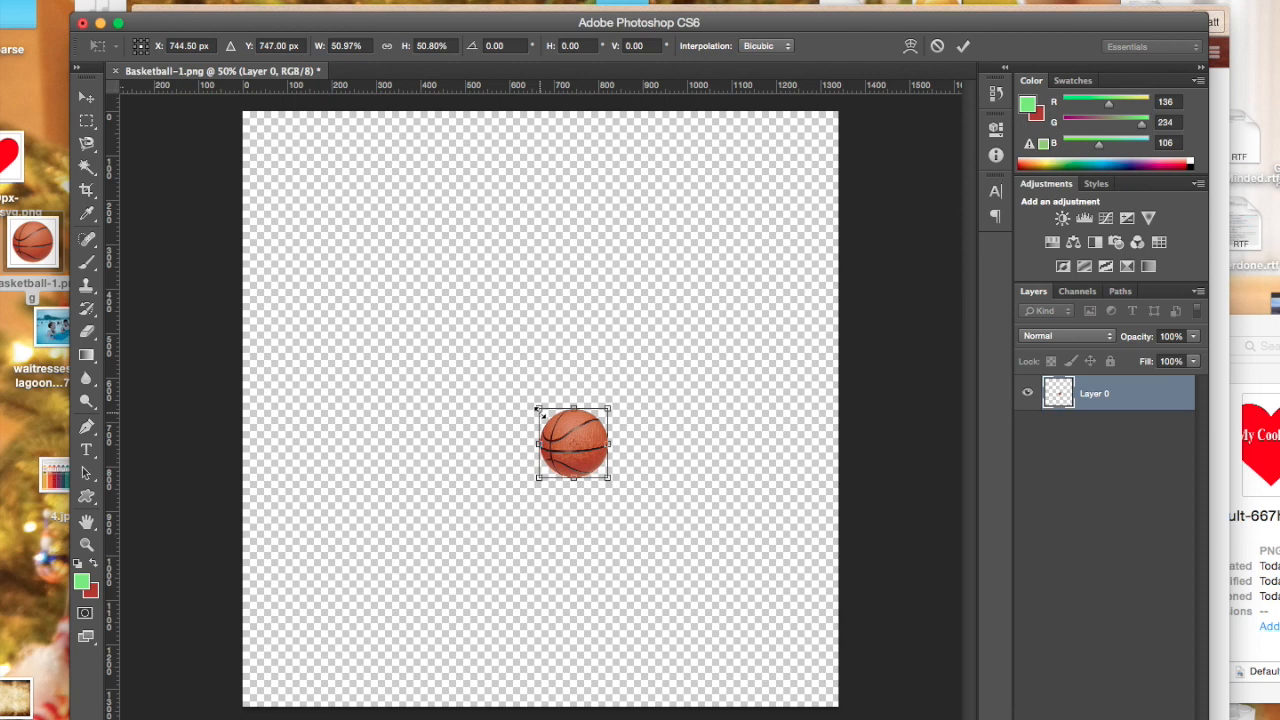
pyautogui.press('Return')
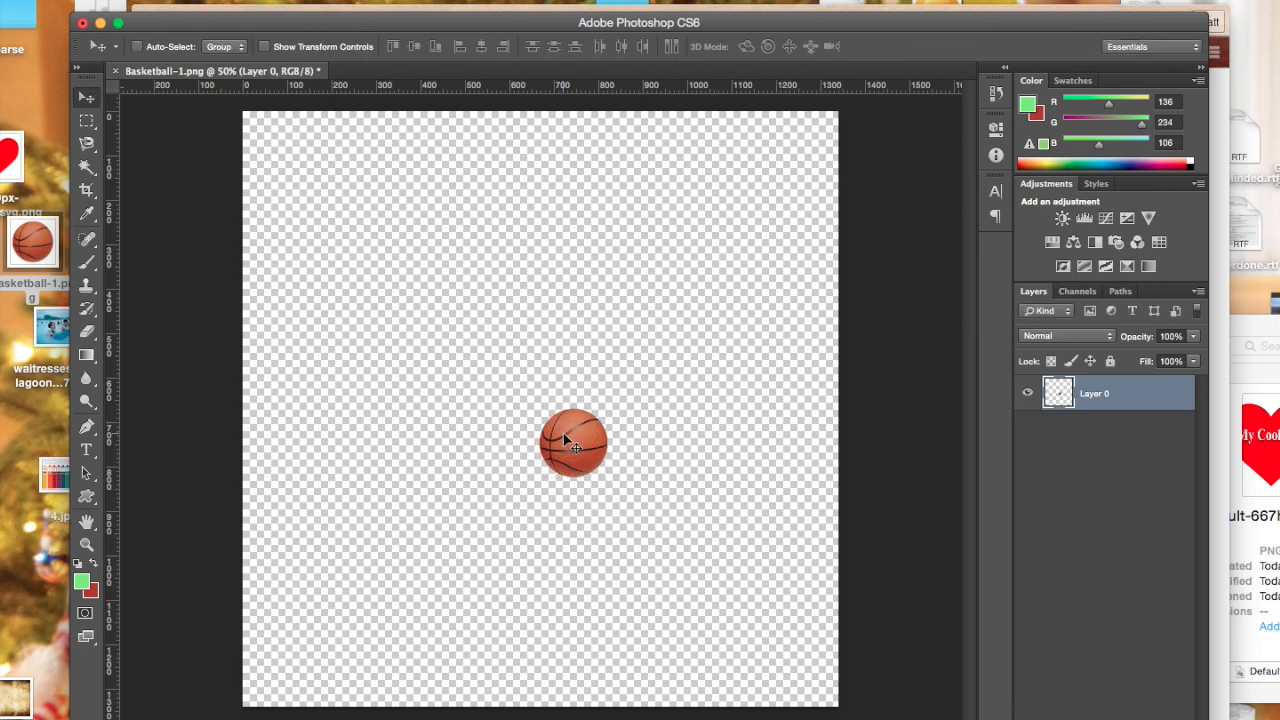
pyautogui.moveTo(565, 440); pyautogui.dragTo(226, 148)
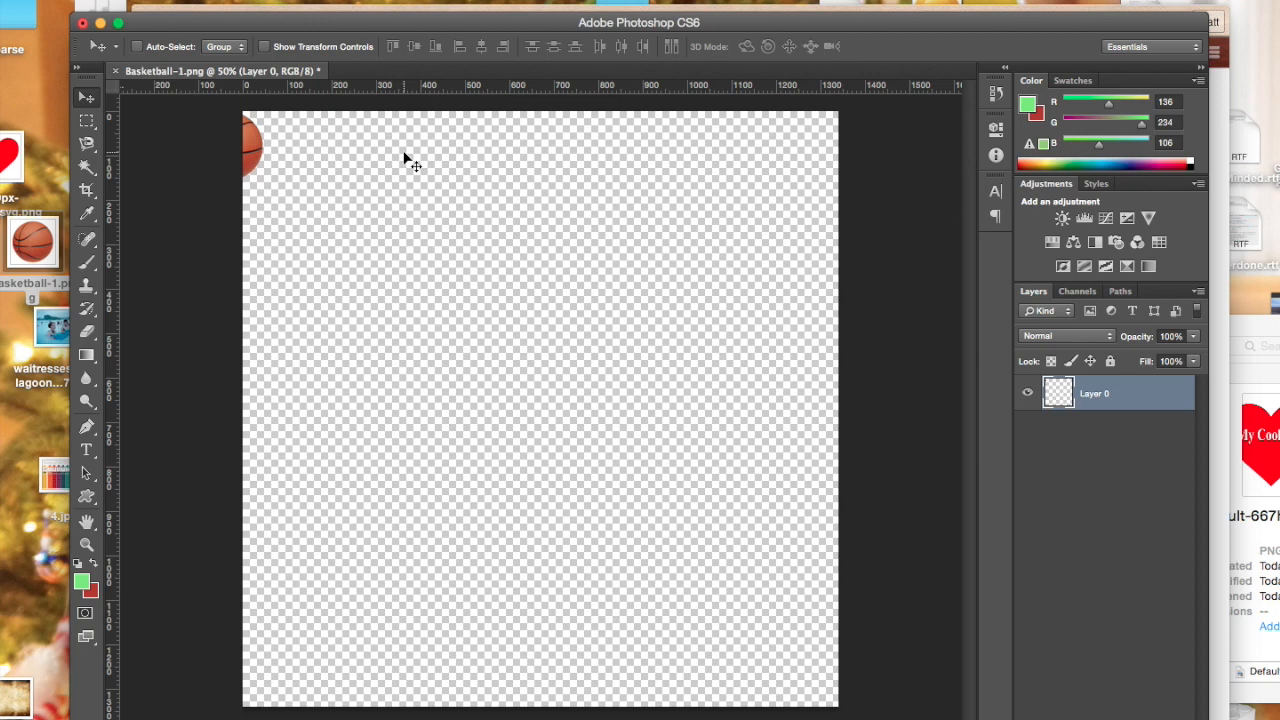
# Create a frame animation in the Timeline and move the ball completely off the canvas's upper-left side in frame 1
pyautogui.click(430, 0)
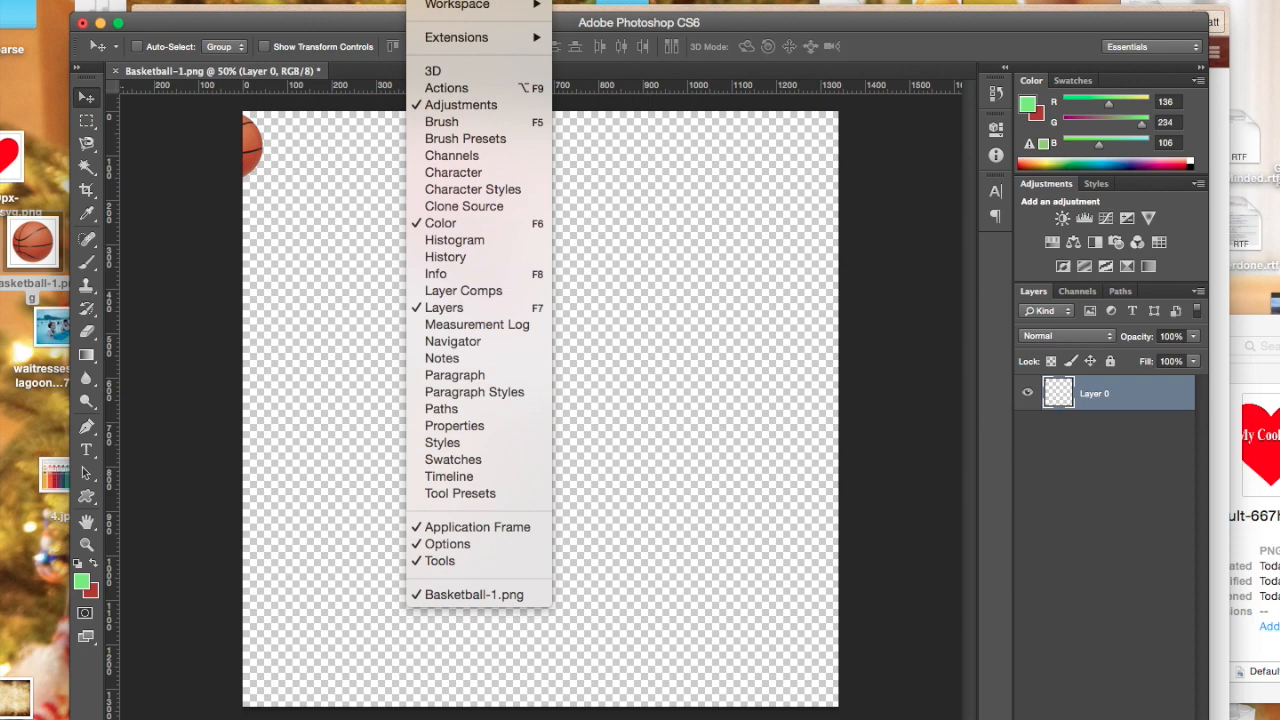
pyautogui.click(449, 477)
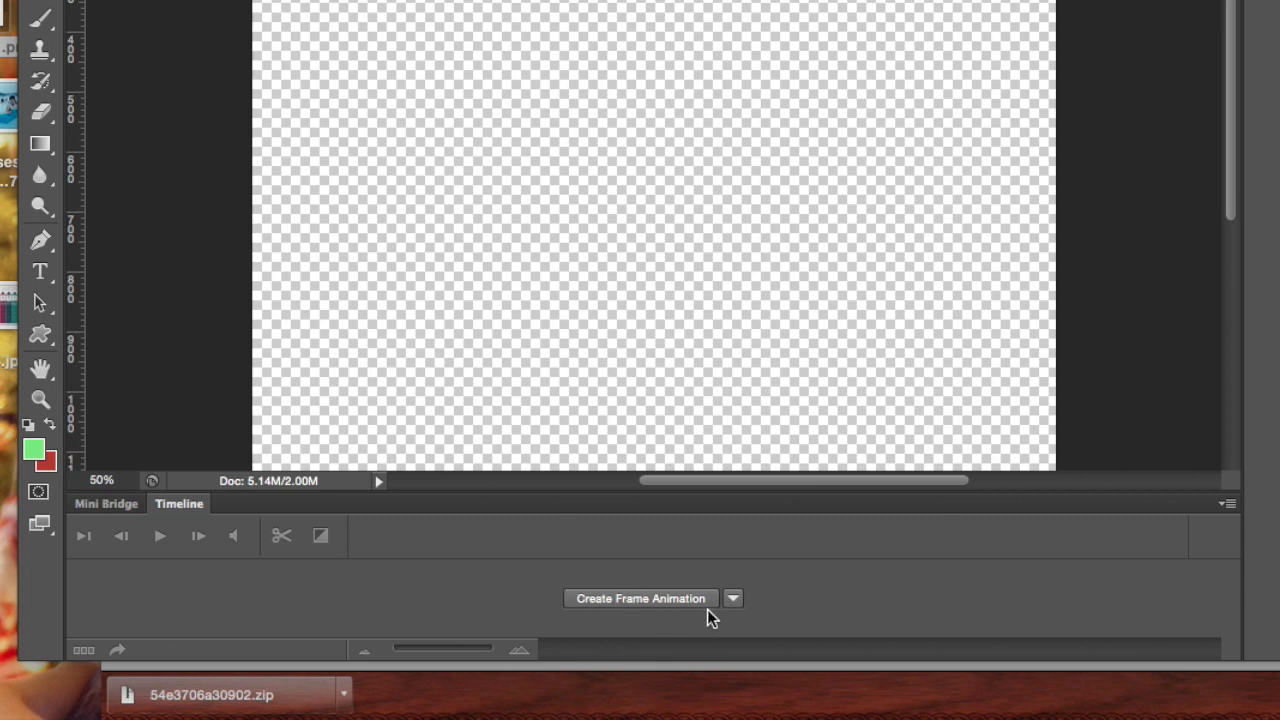
pyautogui.click(736, 600)
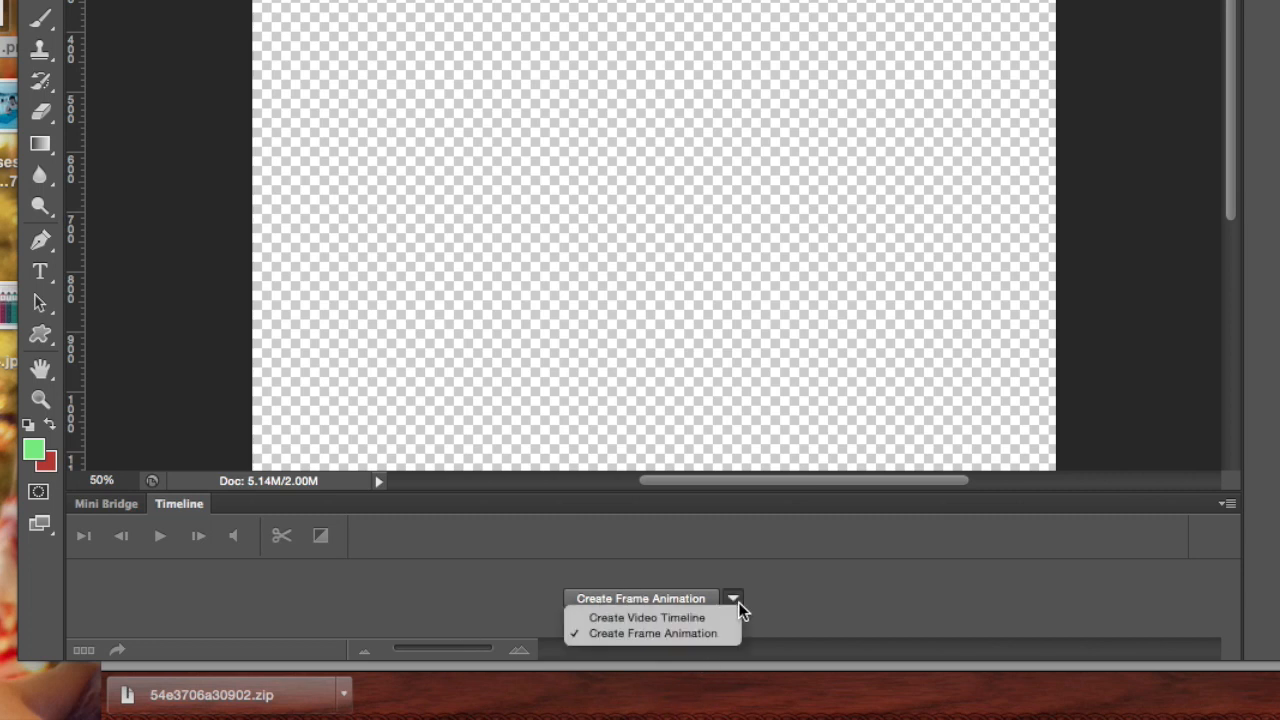
pyautogui.click(652, 632)
pyautogui.click(618, 600)
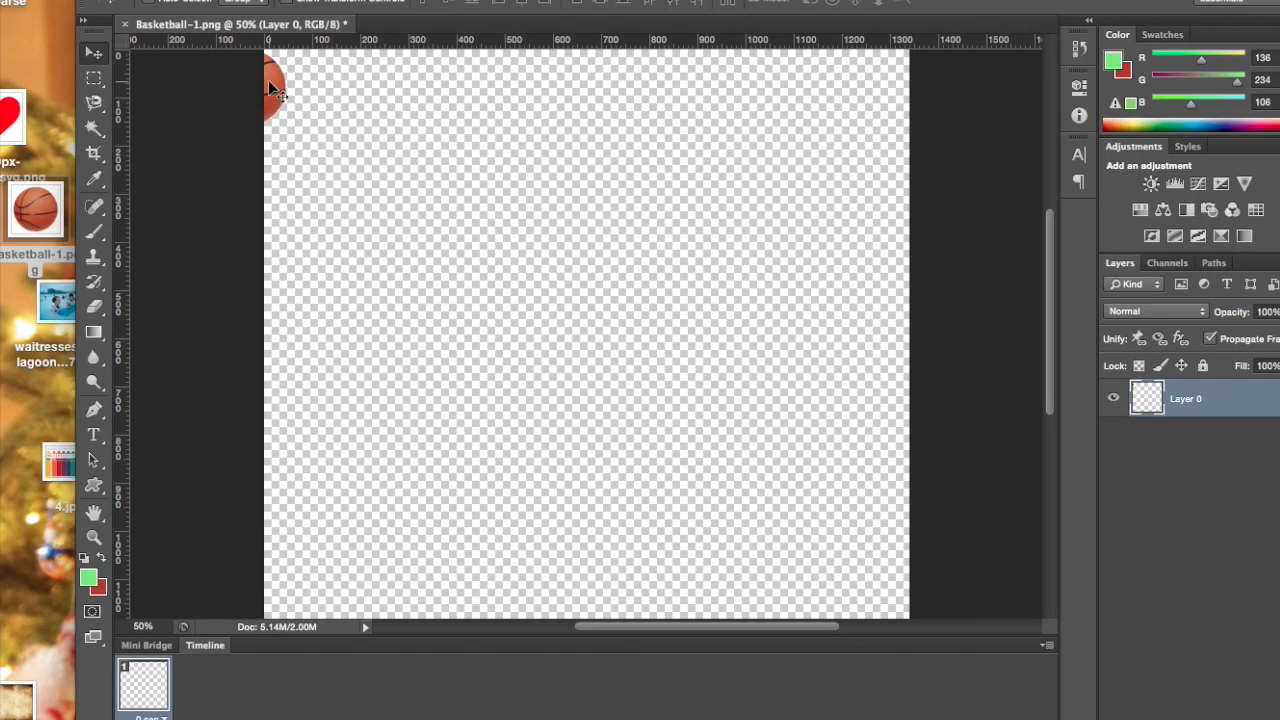
pyautogui.moveTo(269, 82); pyautogui.dragTo(253, 82)
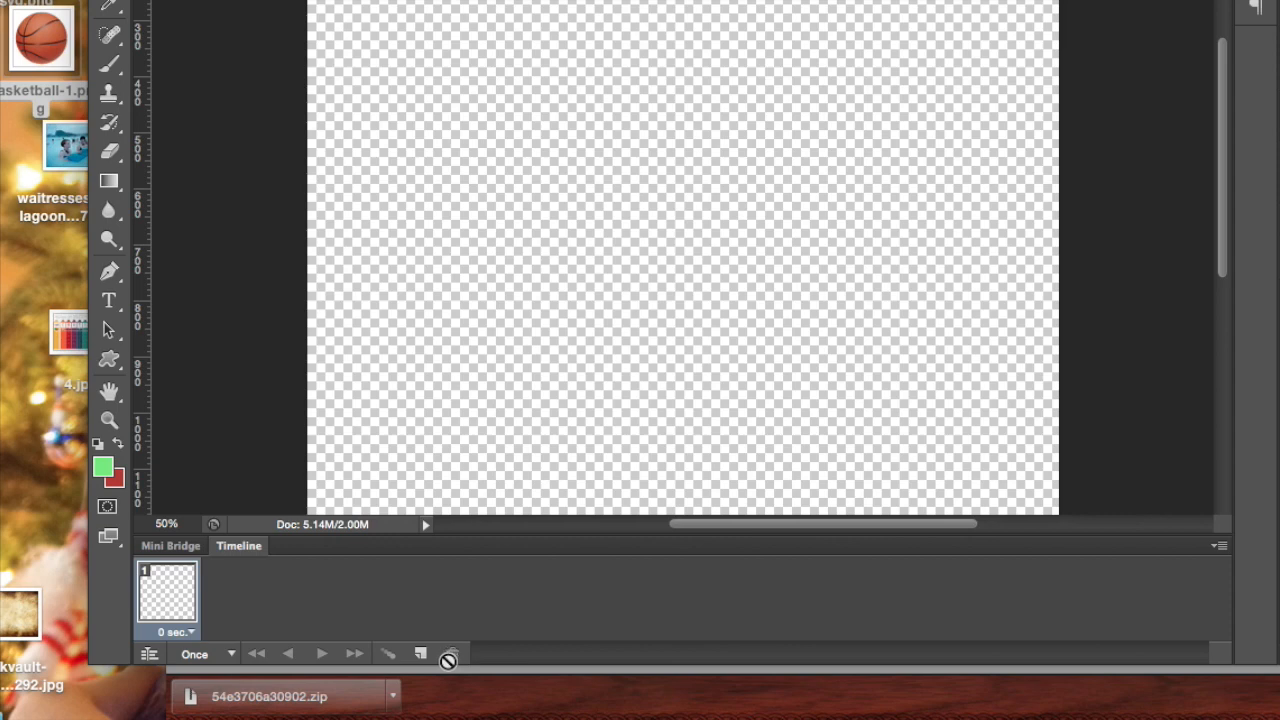
# Add a second animation frame and move the ball to the middle of the canvas's bottom edge in it
pyautogui.click(420, 654)
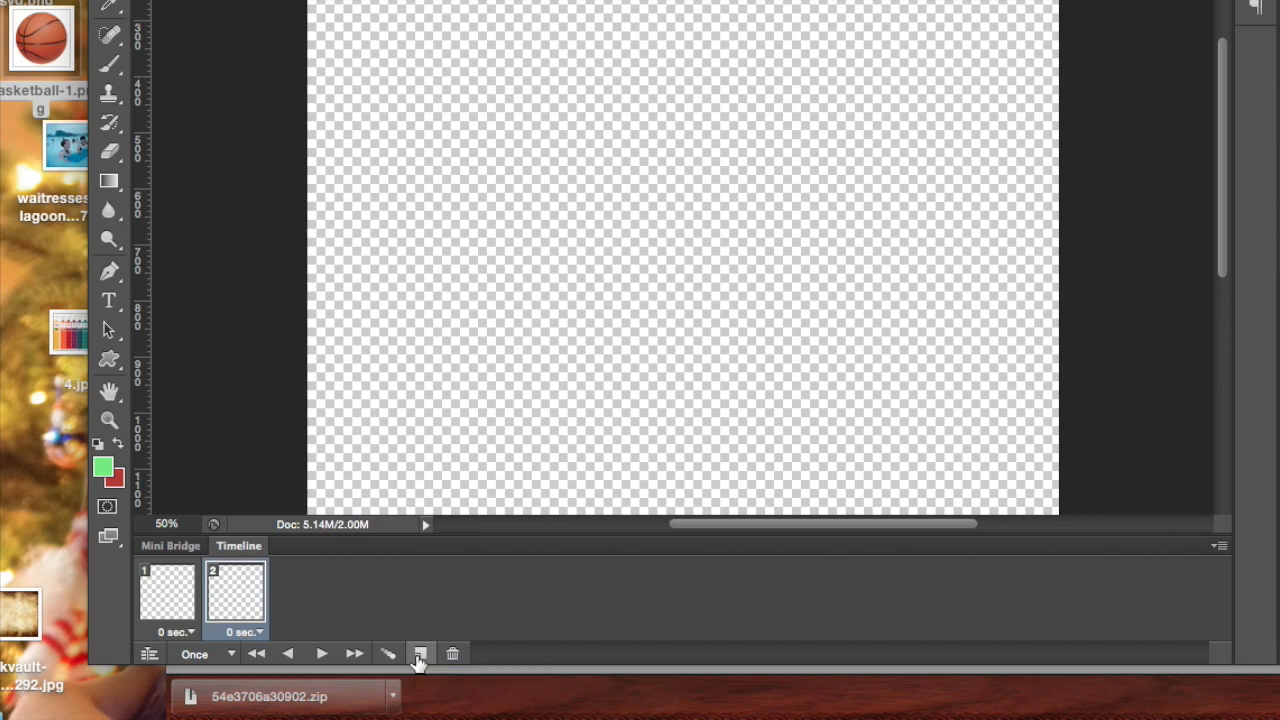
pyautogui.moveTo(185, 2); pyautogui.dragTo(660, 323)
pyautogui.scroll(-3, 660, 328)
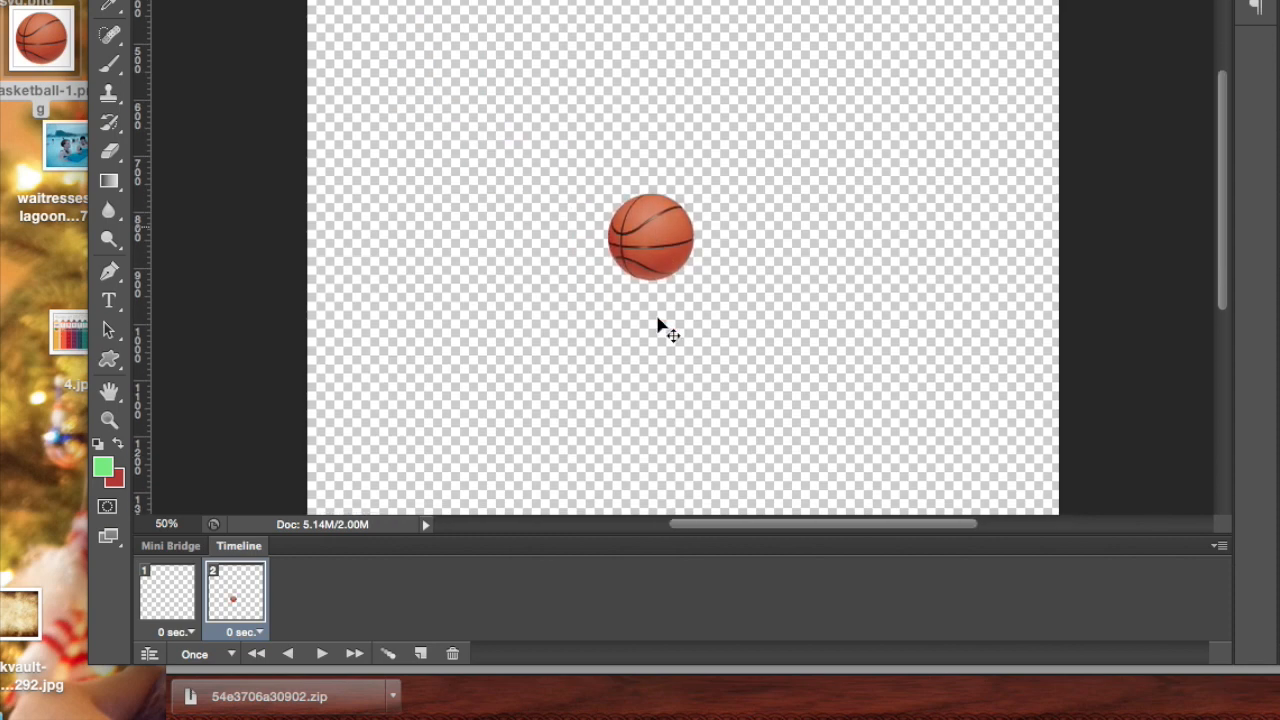
pyautogui.press('super+minus')
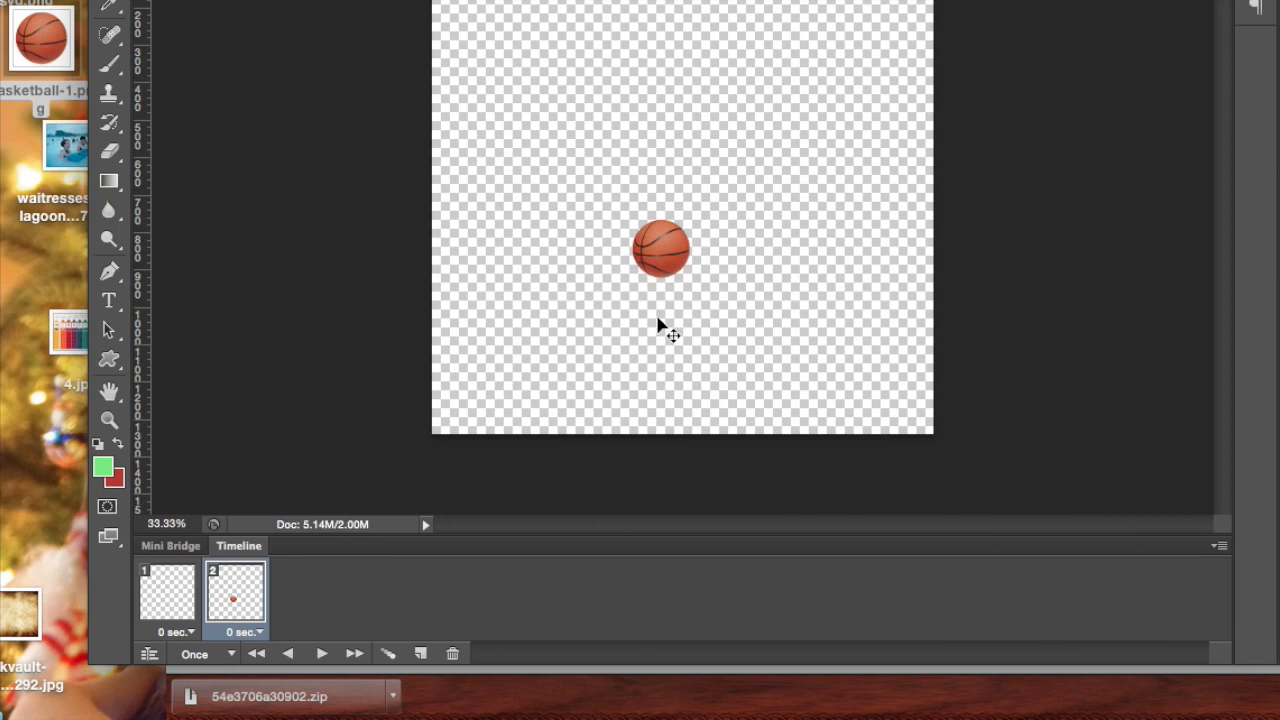
pyautogui.moveTo(666, 277); pyautogui.dragTo(680, 425)
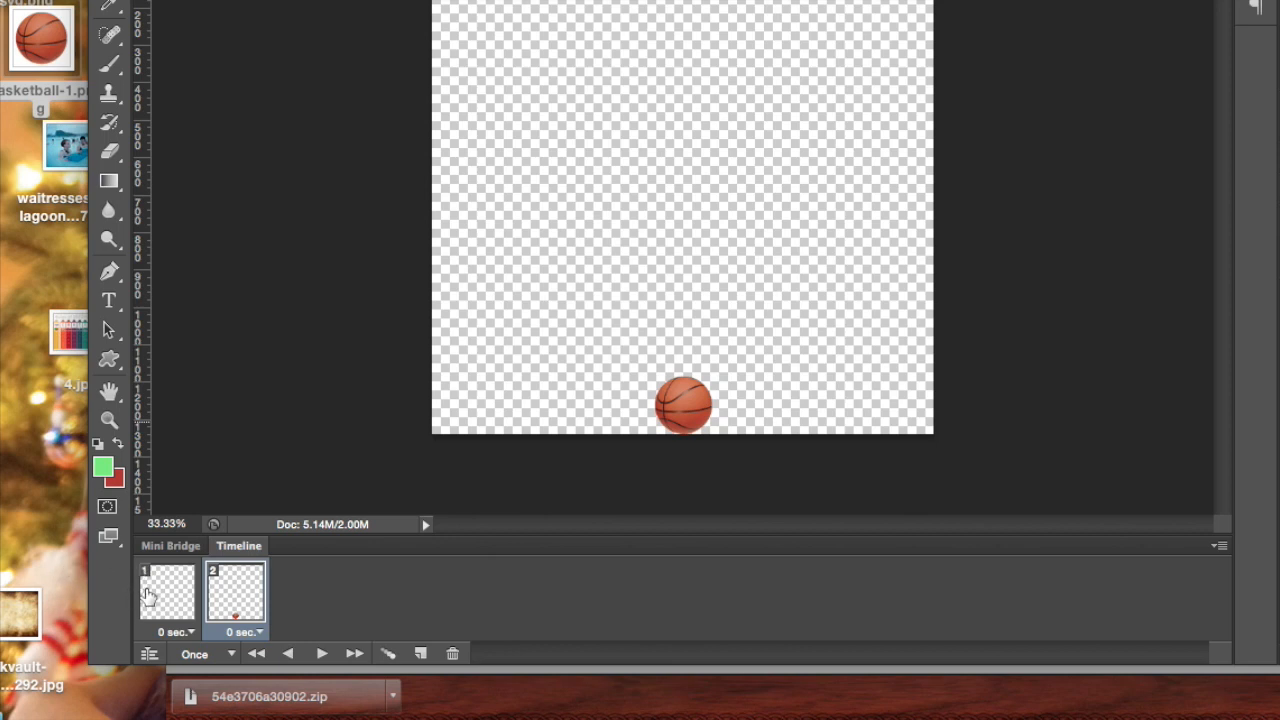
# Tween frames 1 and 2 with 5 added frames for all layers, and check the ball's position through the resulting frames
pyautogui.keyDown('shift'); pyautogui.click(148, 596); pyautogui.keyUp('shift')
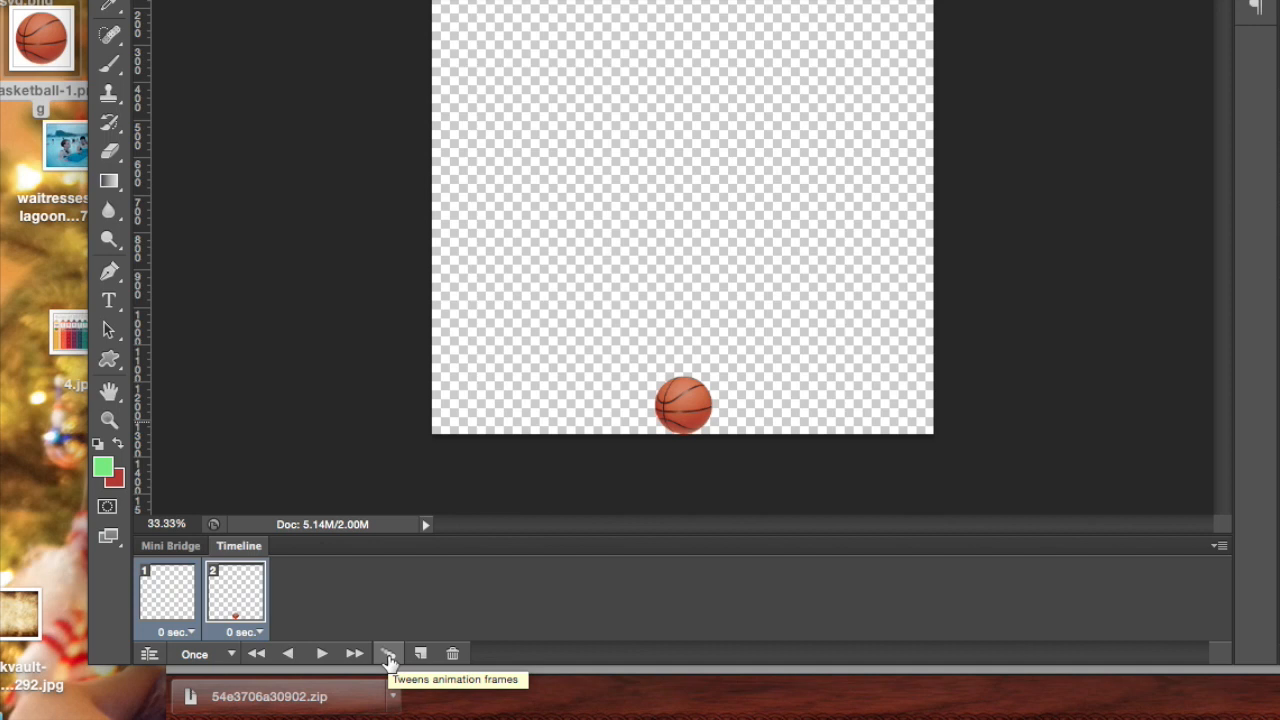
pyautogui.click(389, 654)
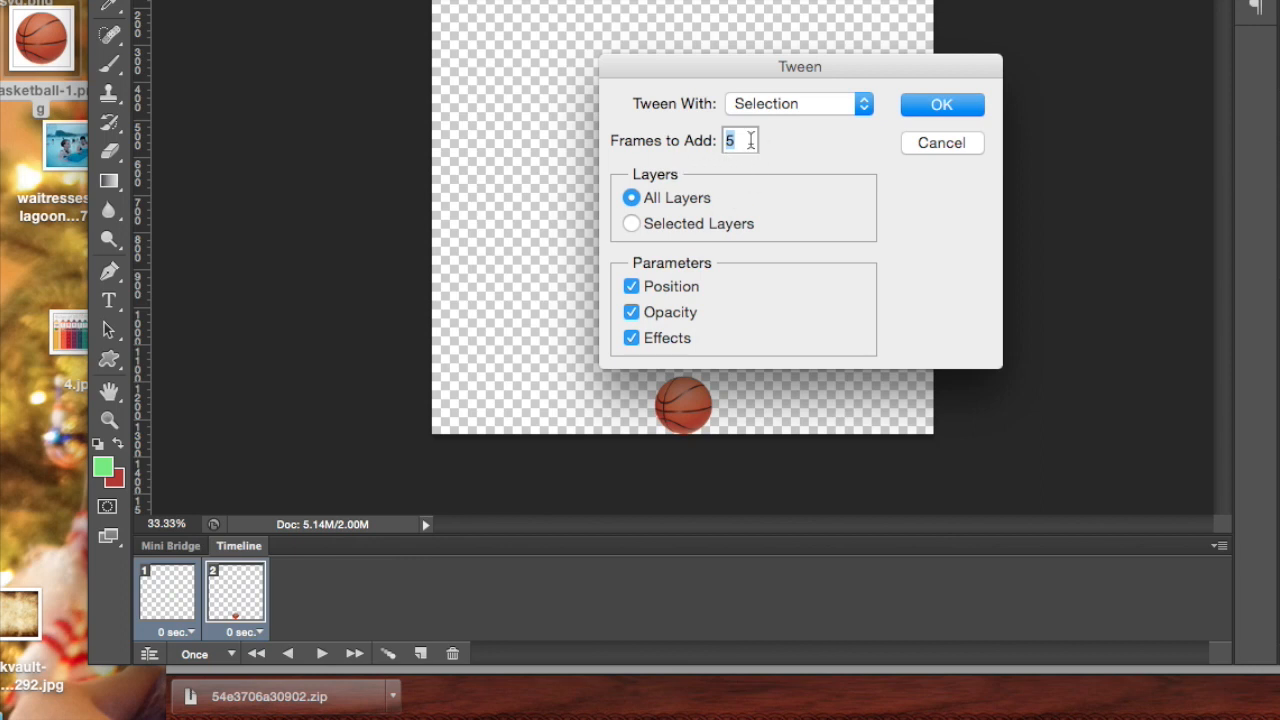
pyautogui.click(946, 108)
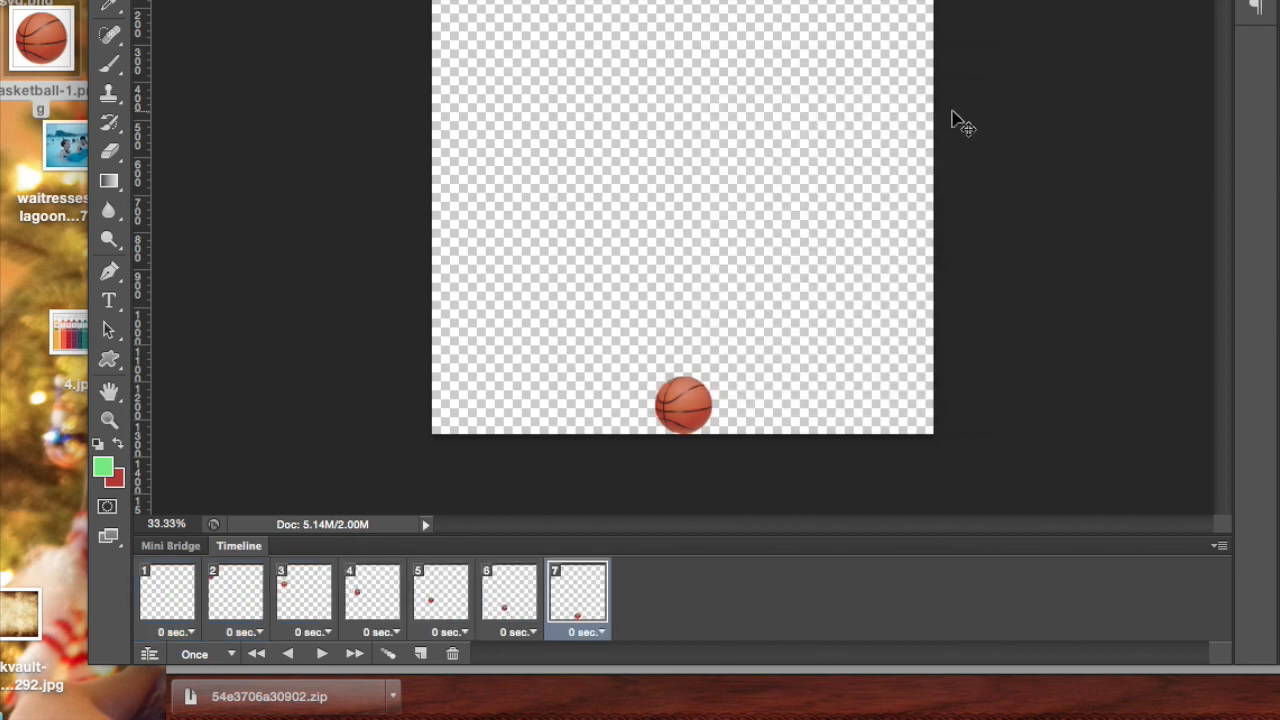
pyautogui.click(174, 580)
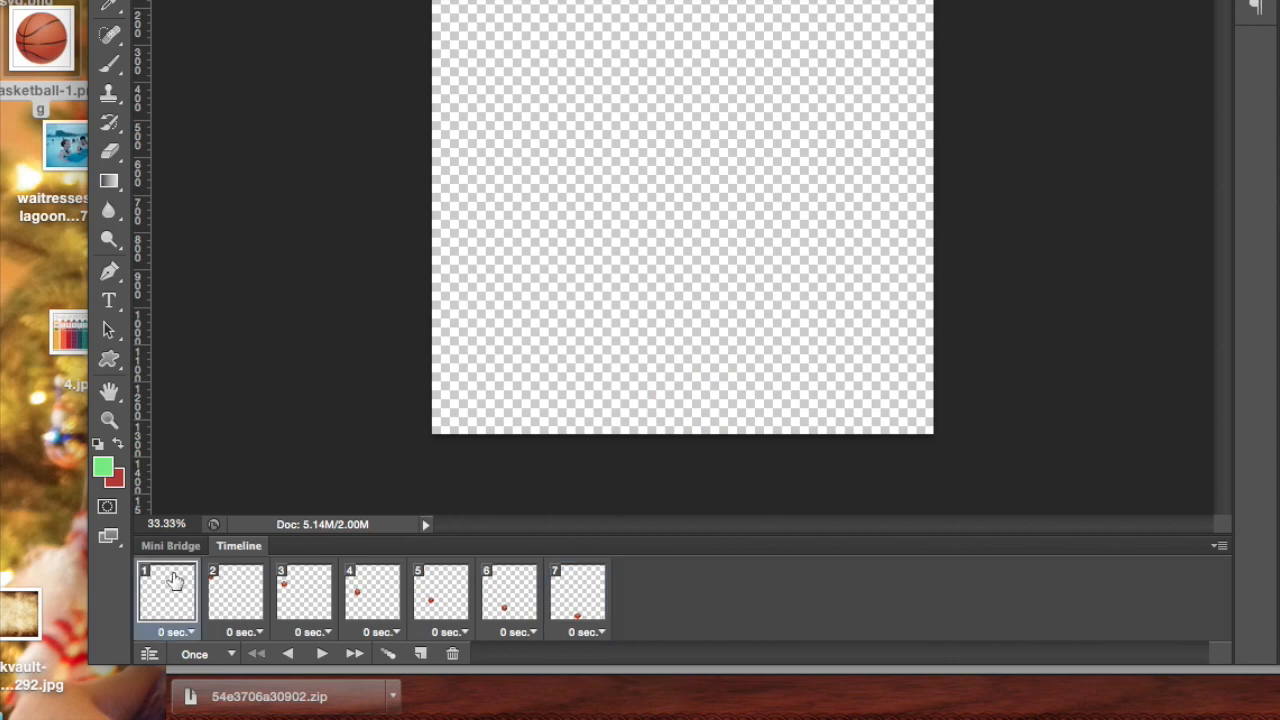
pyautogui.click(242, 594)
pyautogui.click(358, 598)
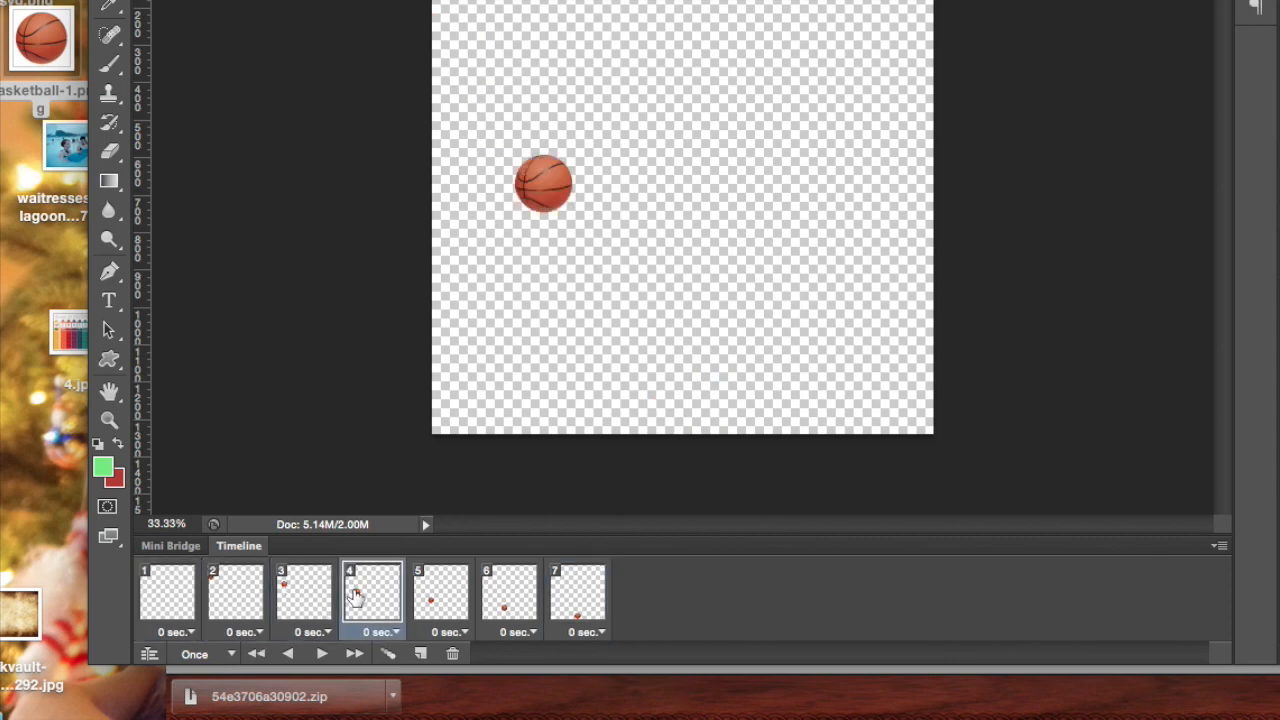
pyautogui.click(442, 600)
pyautogui.click(512, 598)
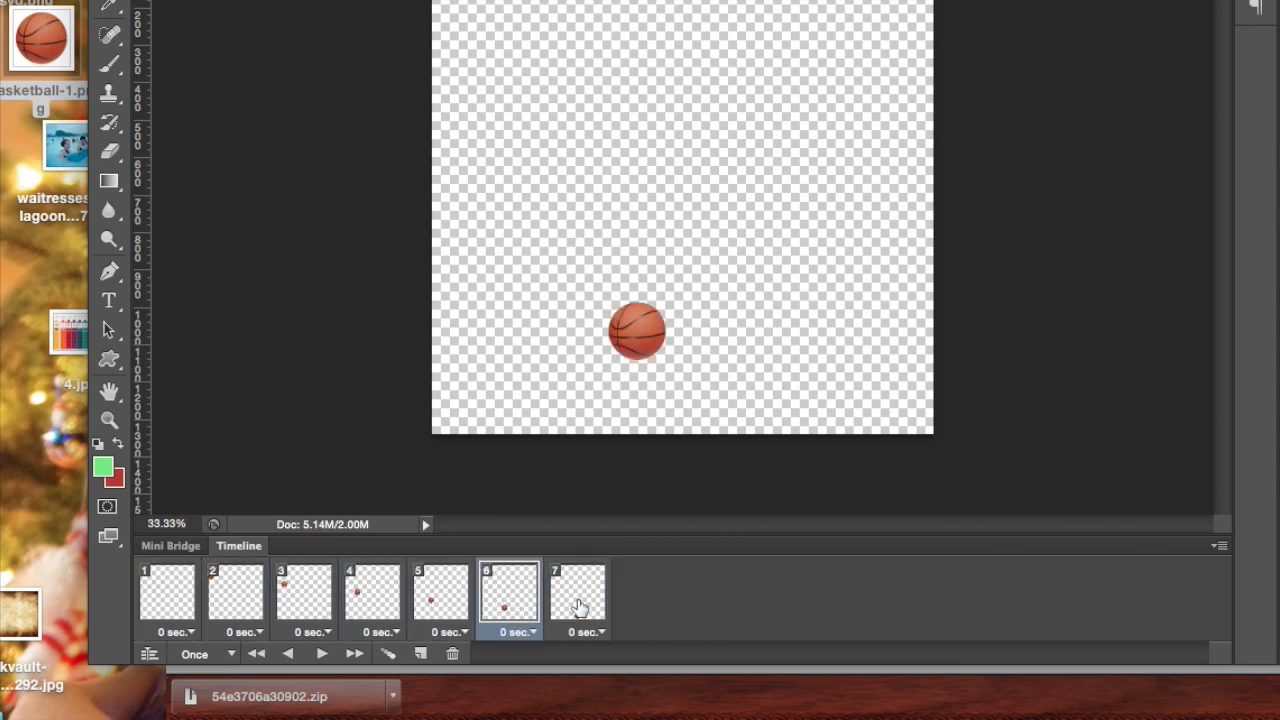
# Add a new frame after frame 7 and move the ball completely off the canvas's upper-right side in it
pyautogui.click(579, 605)
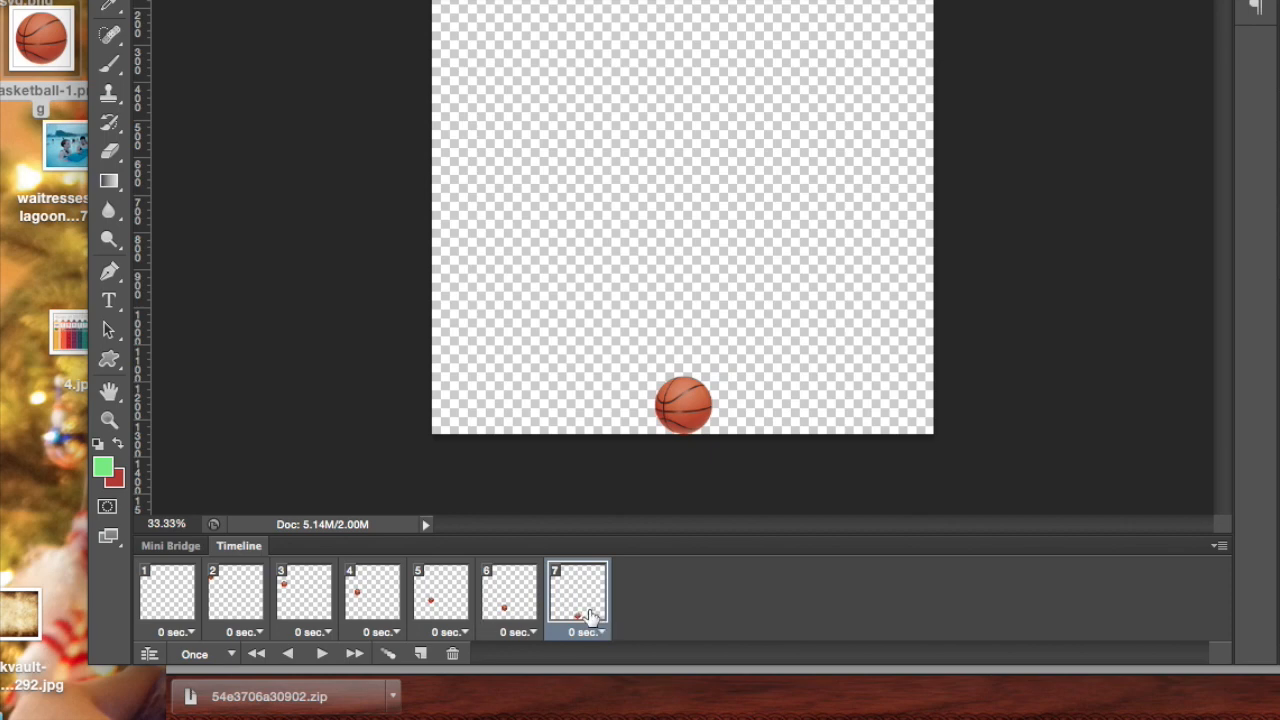
pyautogui.click(420, 654)
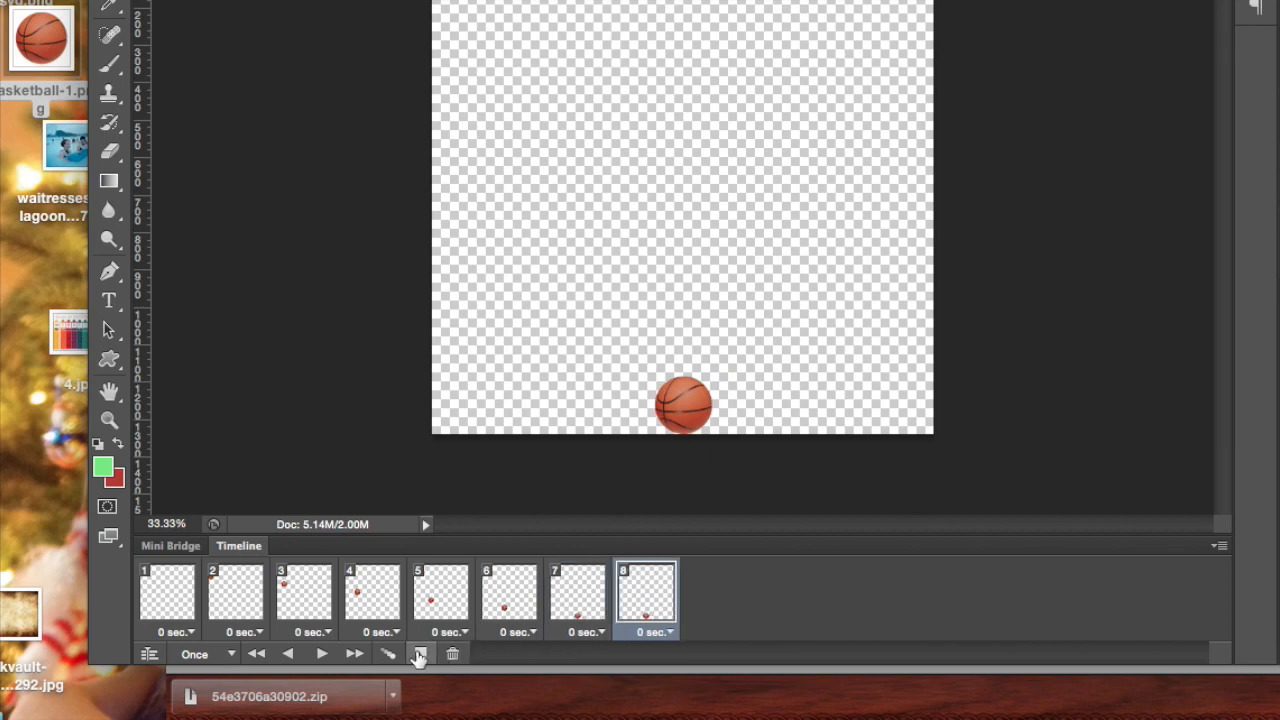
pyautogui.moveTo(690, 400); pyautogui.dragTo(966, 103)
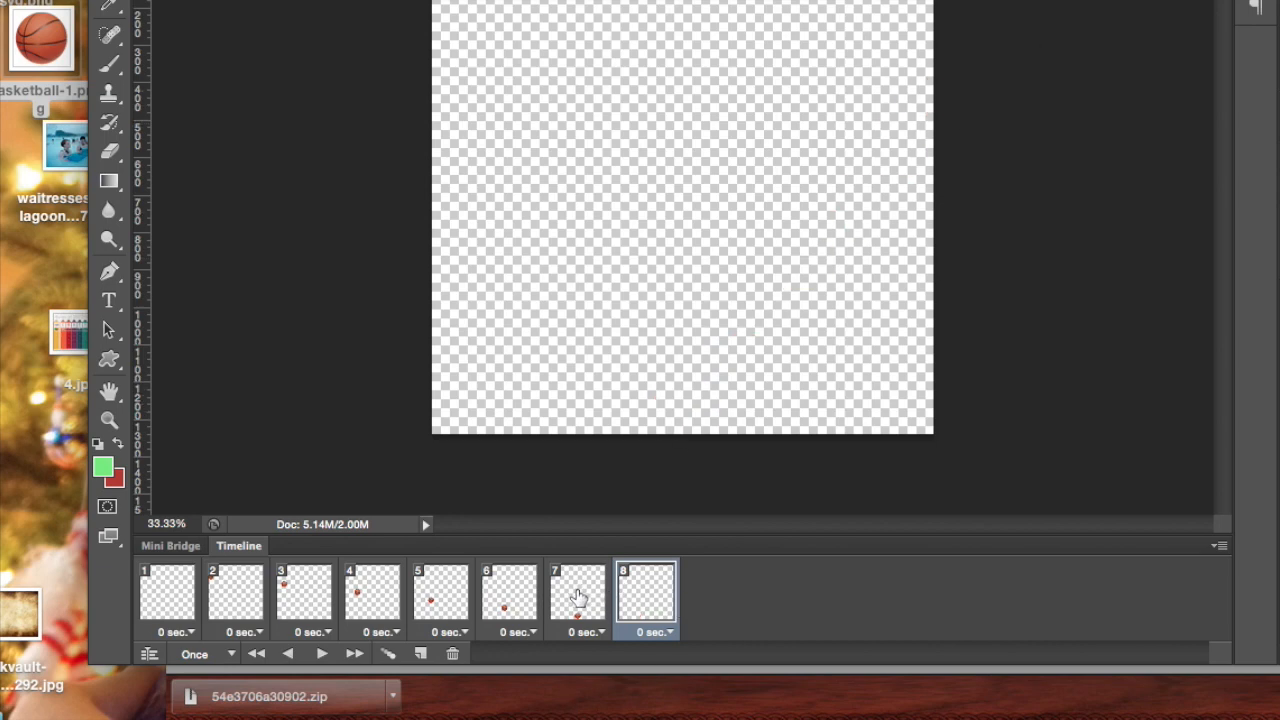
# Tween frames 7 and 8 with 5 added frames, and play the animation to check the bounce
pyautogui.keyDown('shift'); pyautogui.click(578, 597); pyautogui.keyUp('shift')
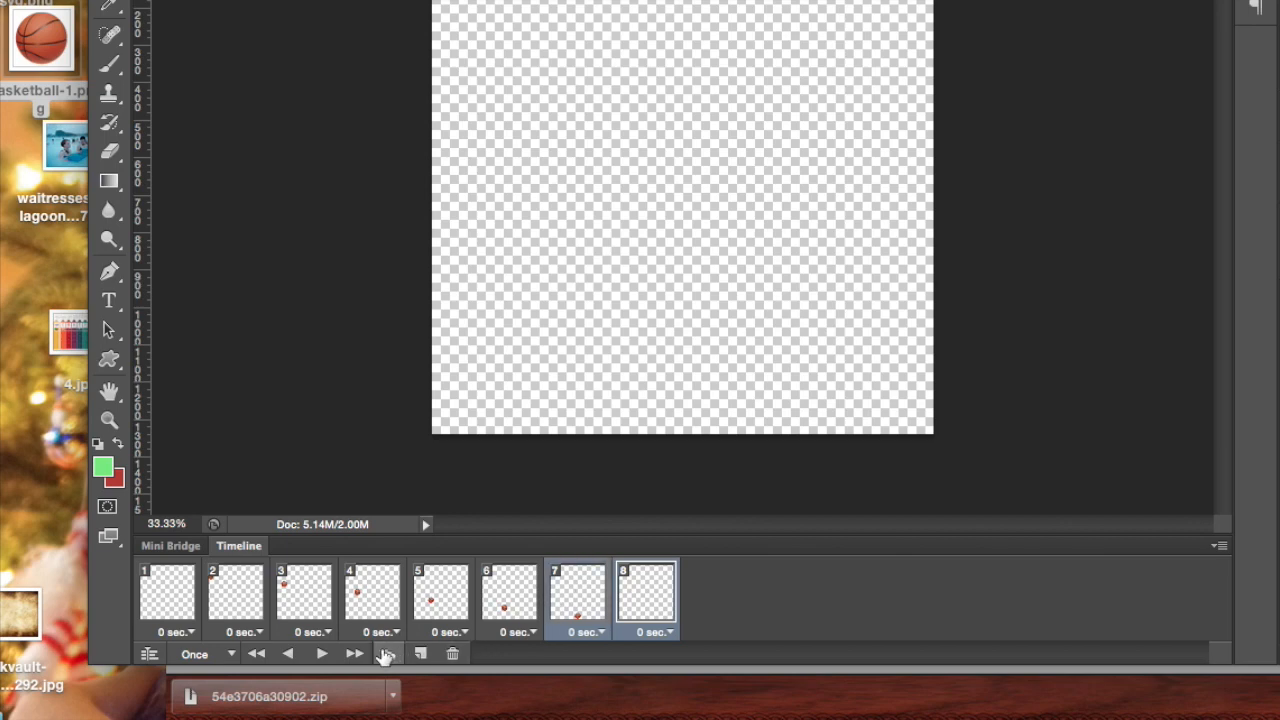
pyautogui.click(386, 654)
pyautogui.click(968, 108)
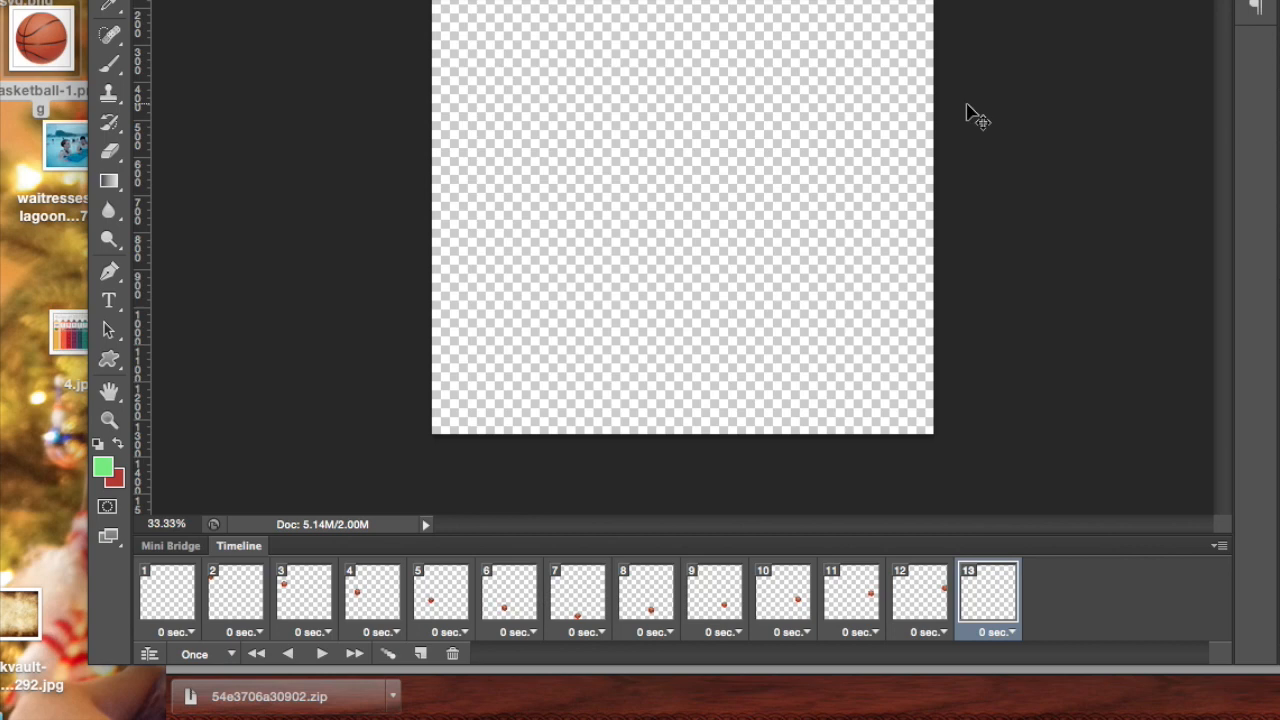
pyautogui.click(322, 655)
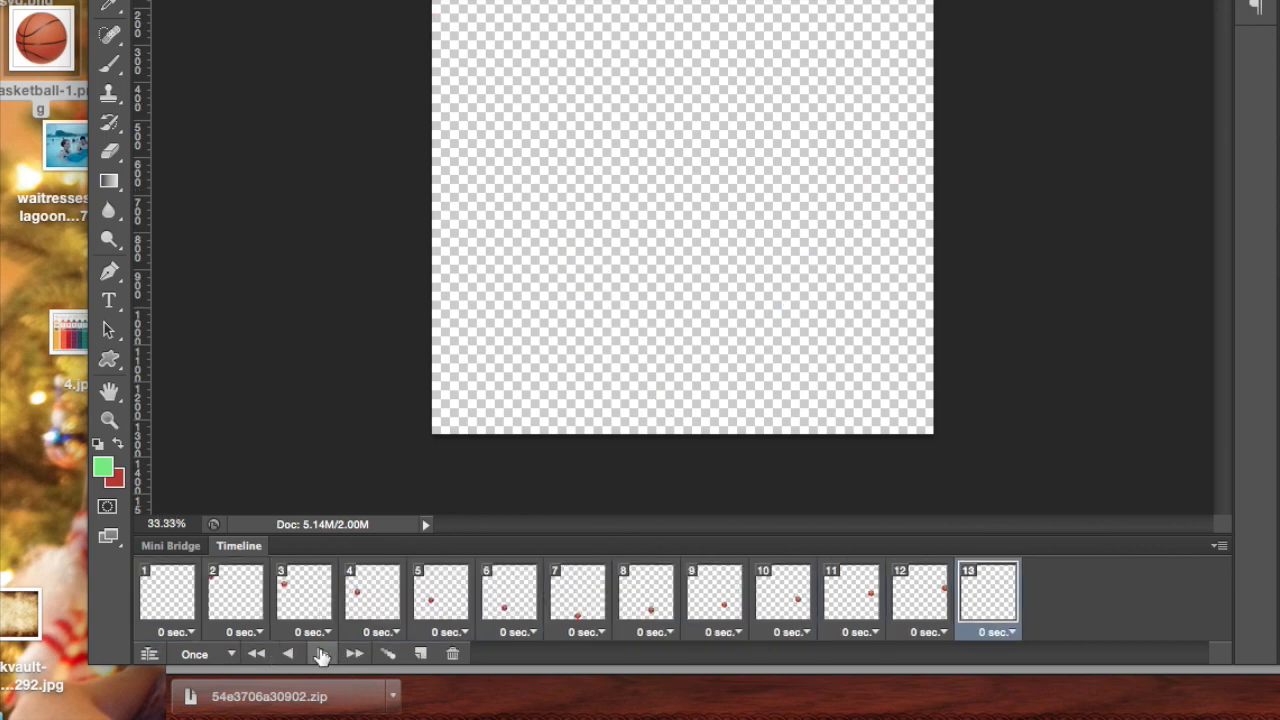
pyautogui.click(322, 655)
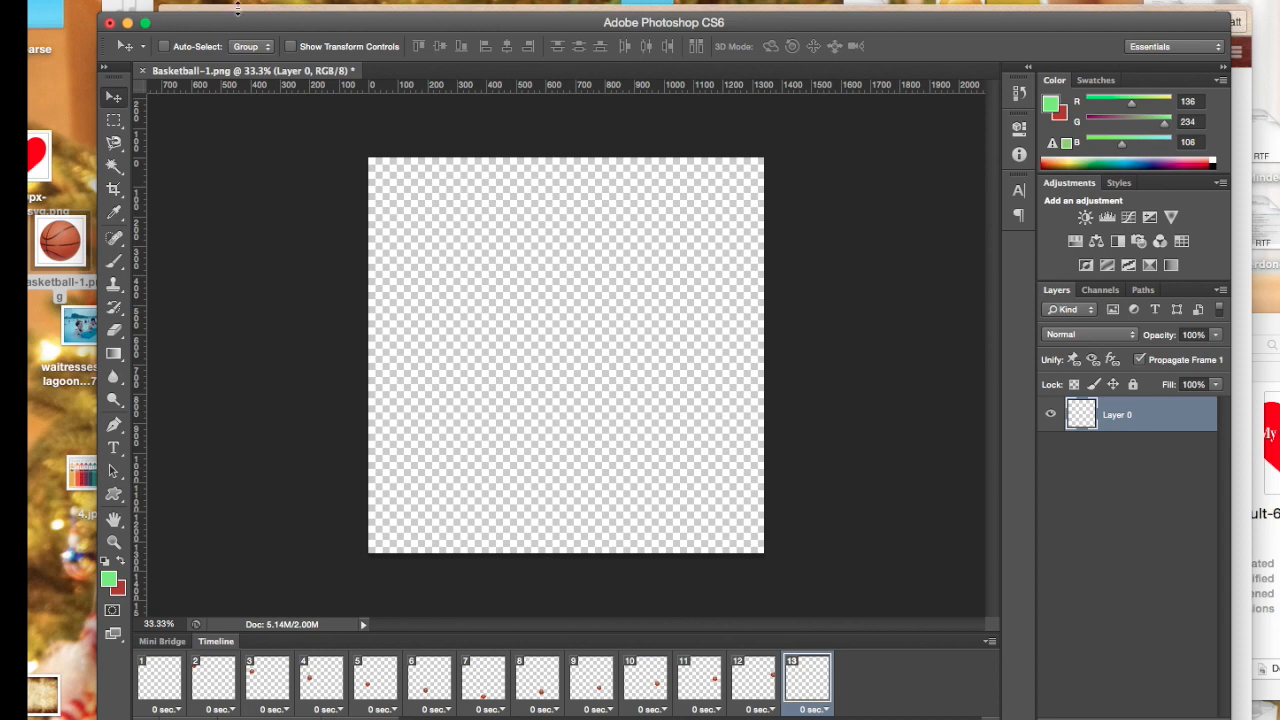
# Start a Save for Web export of the animation with the GIF 32 Dithered preset, keeping the Selective palette
pyautogui.click(62, 1)
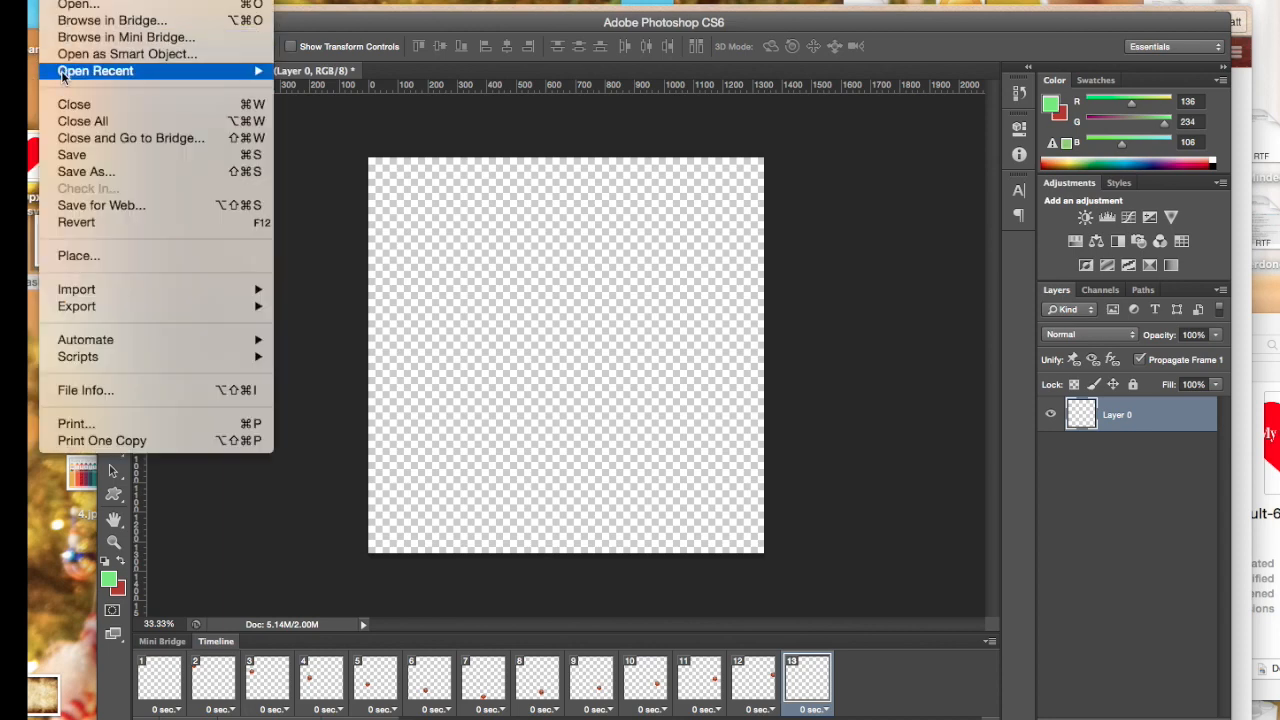
pyautogui.click(78, 210)
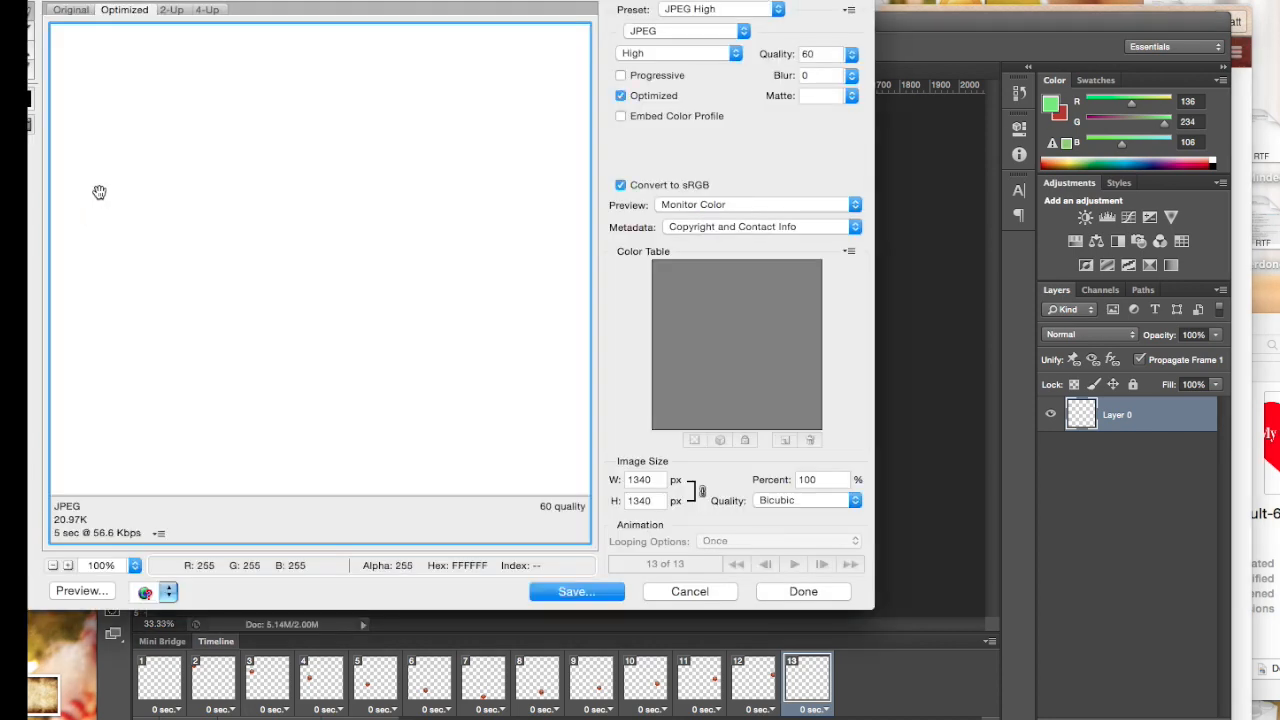
pyautogui.moveTo(390, 1); pyautogui.dragTo(452, 74)
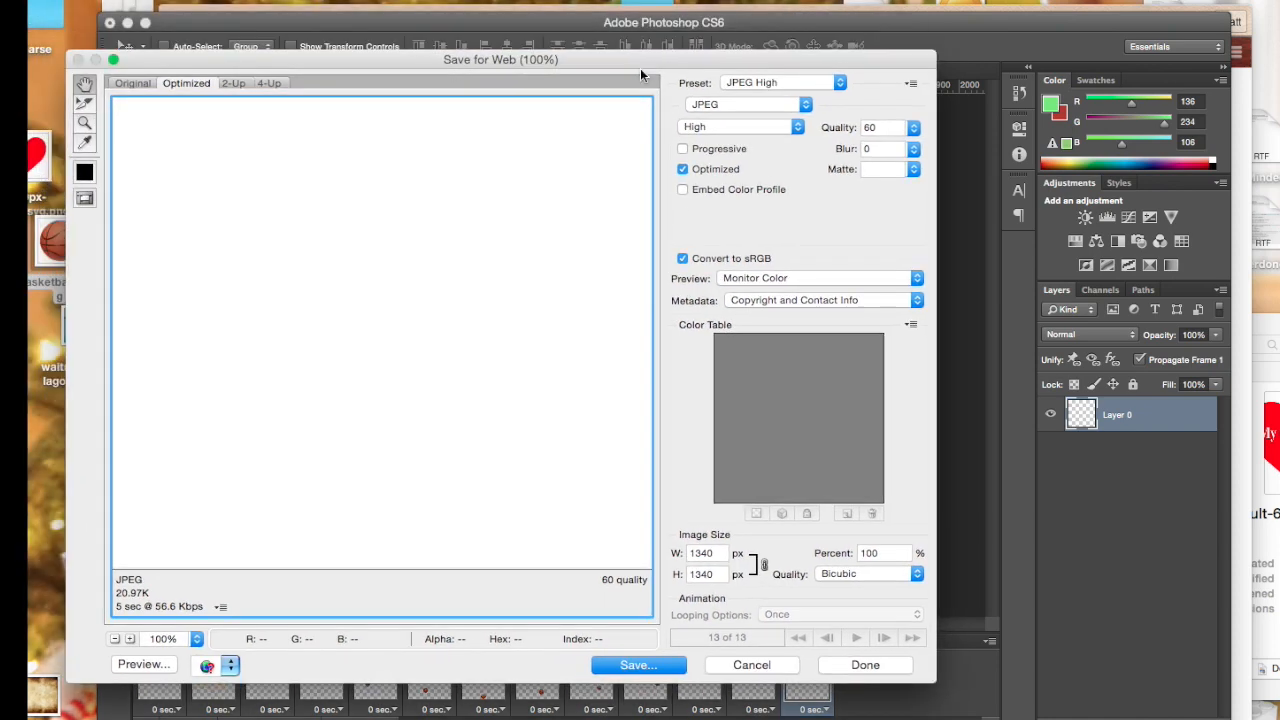
pyautogui.click(758, 85)
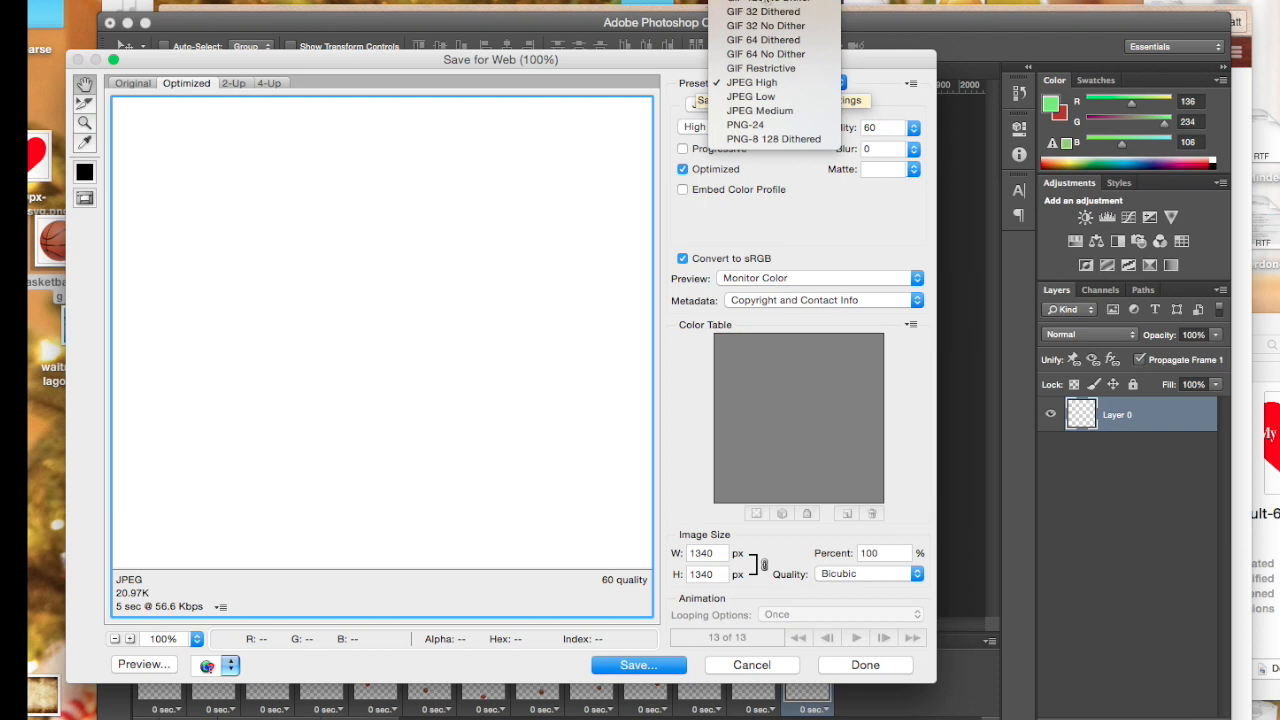
pyautogui.click(762, 13)
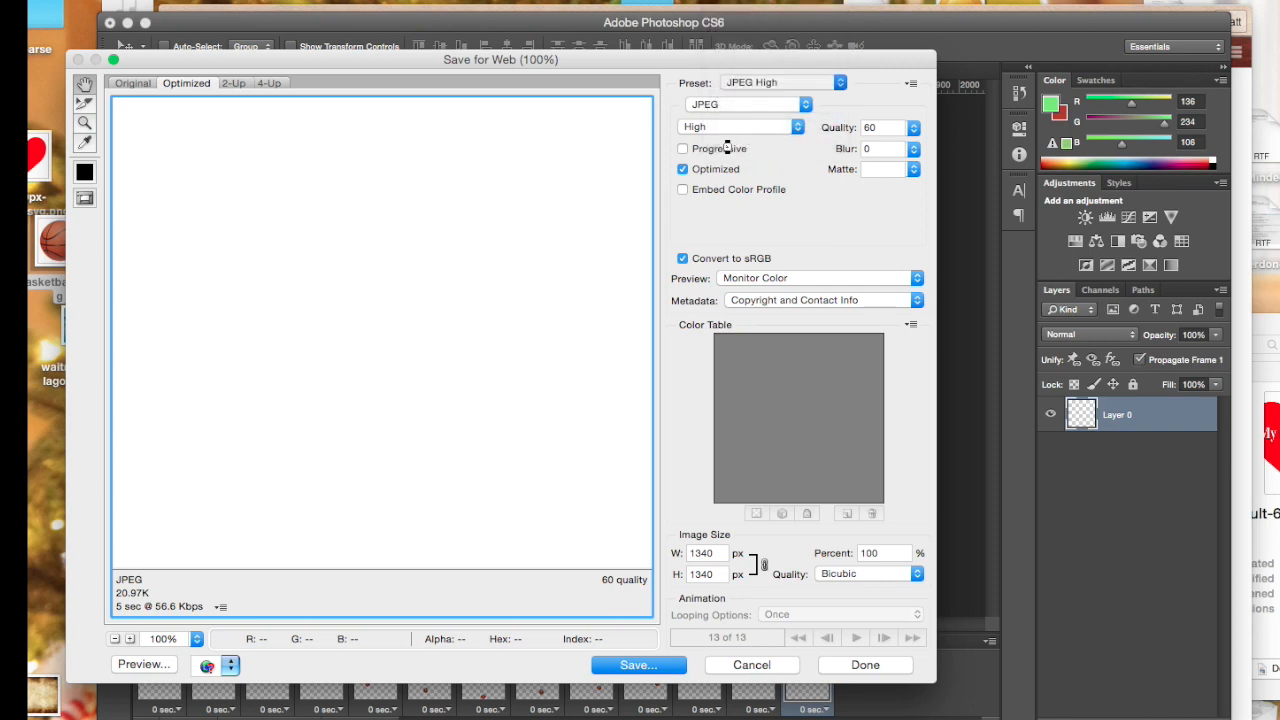
pyautogui.click(798, 127)
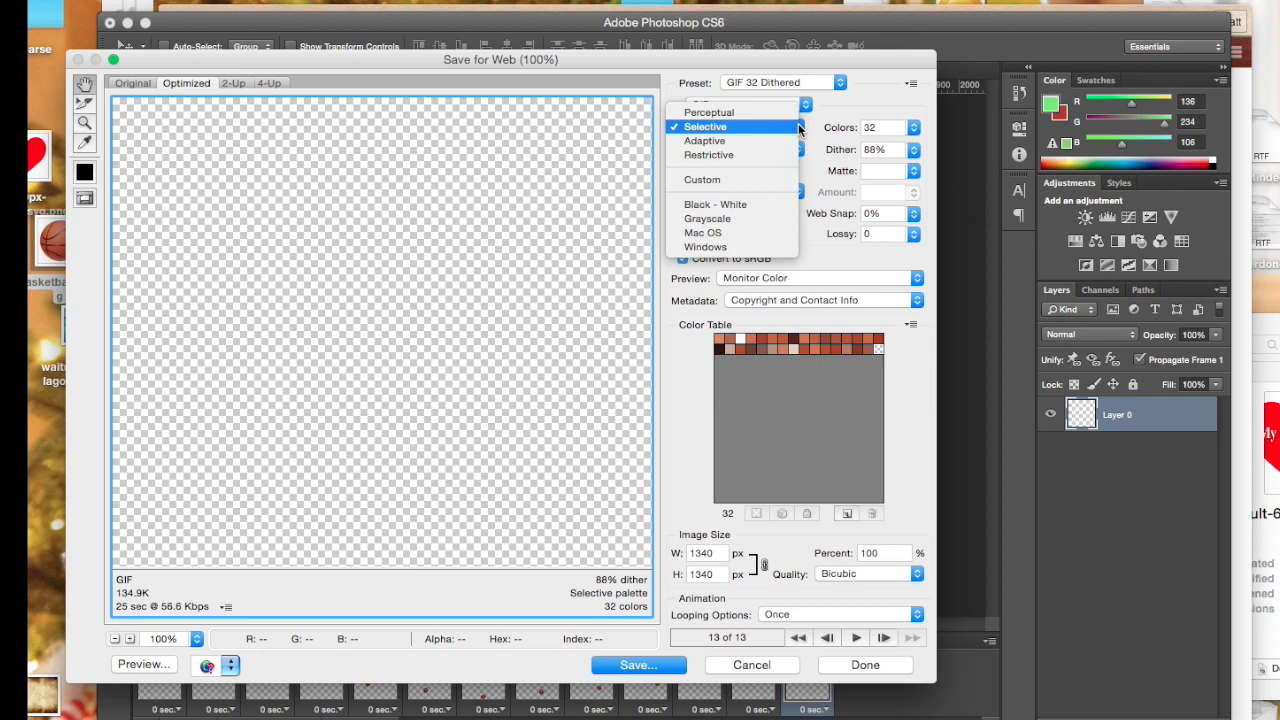
pyautogui.click(832, 124)
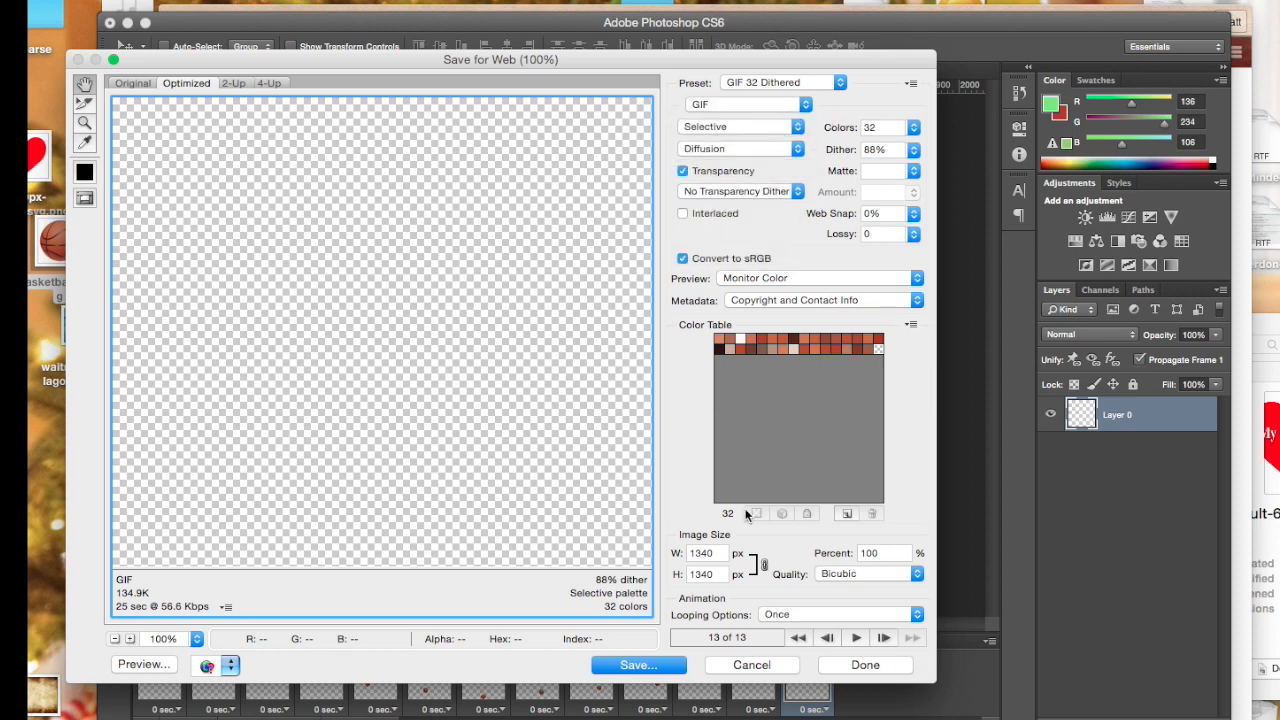
# Set the GIF animation's looping option to Forever
pyautogui.click(815, 613)
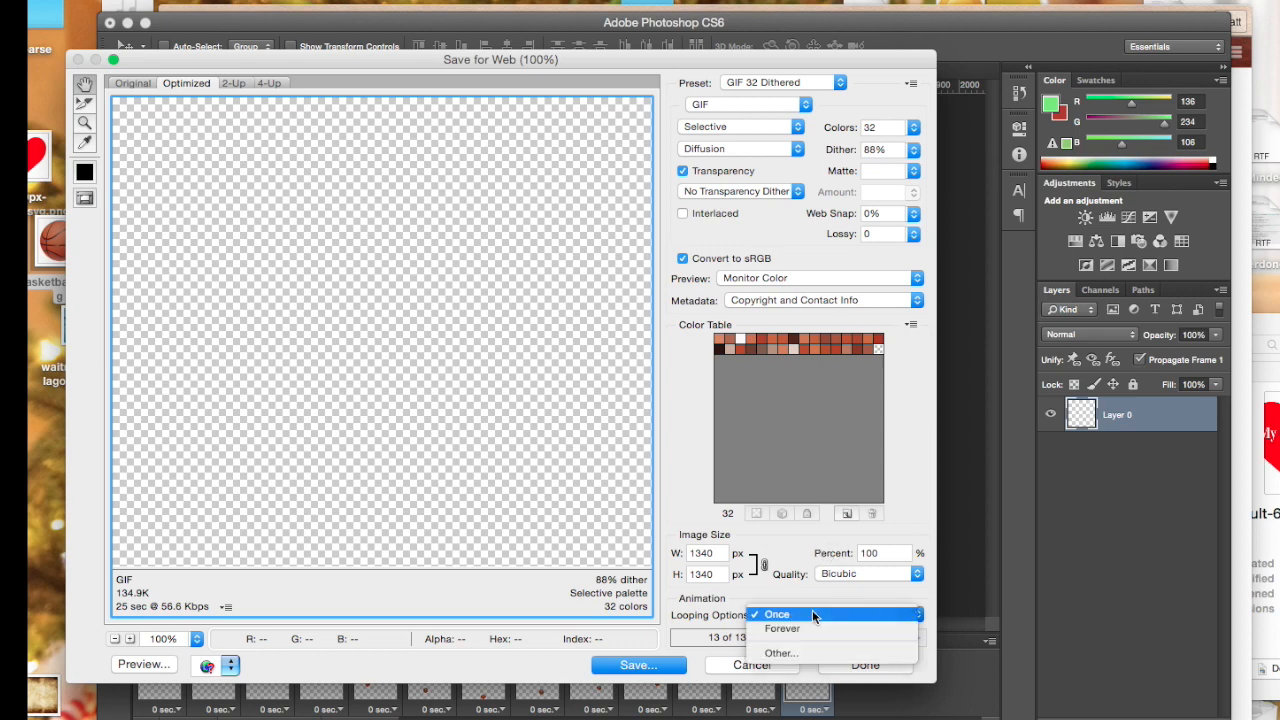
pyautogui.click(782, 653)
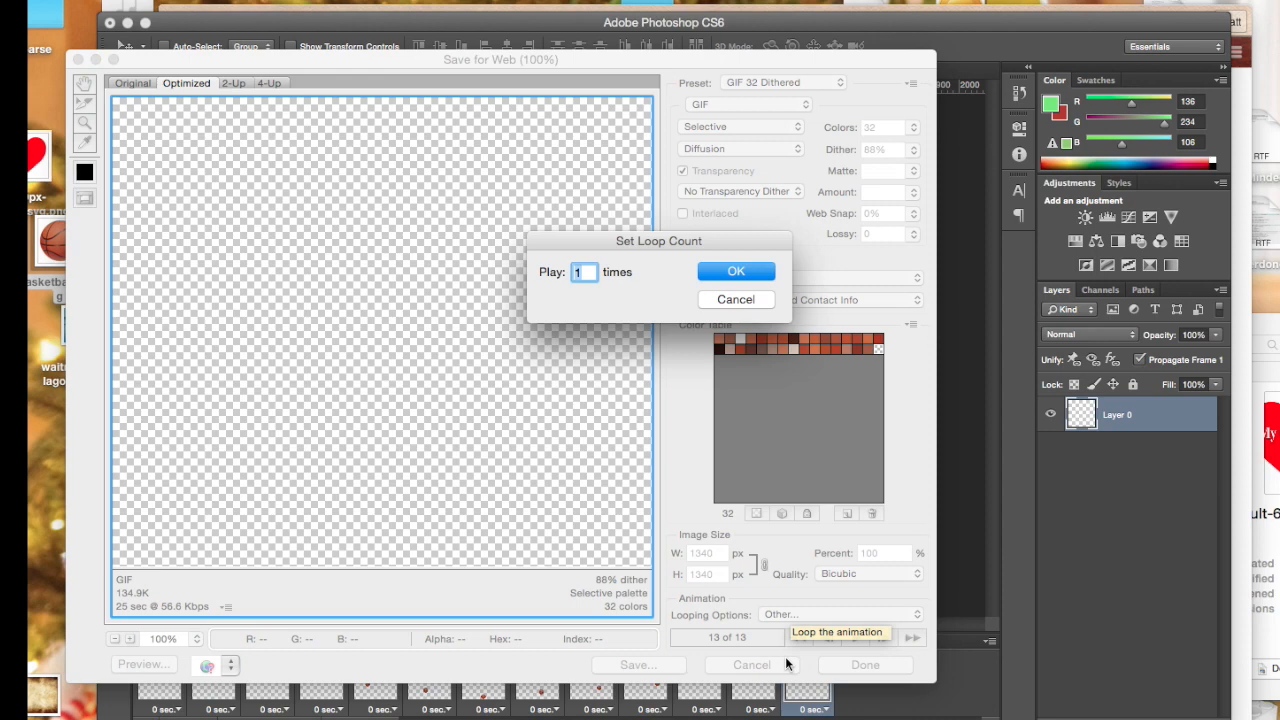
pyautogui.click(745, 303)
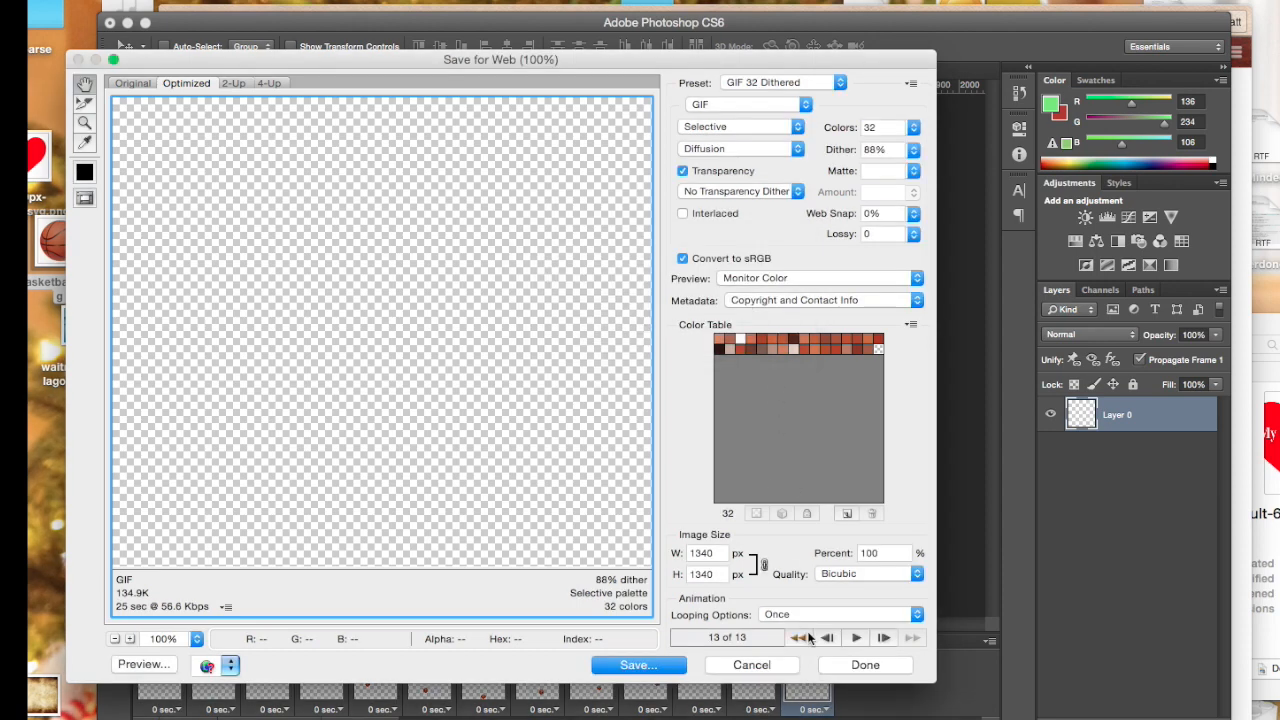
pyautogui.click(810, 613)
pyautogui.click(796, 630)
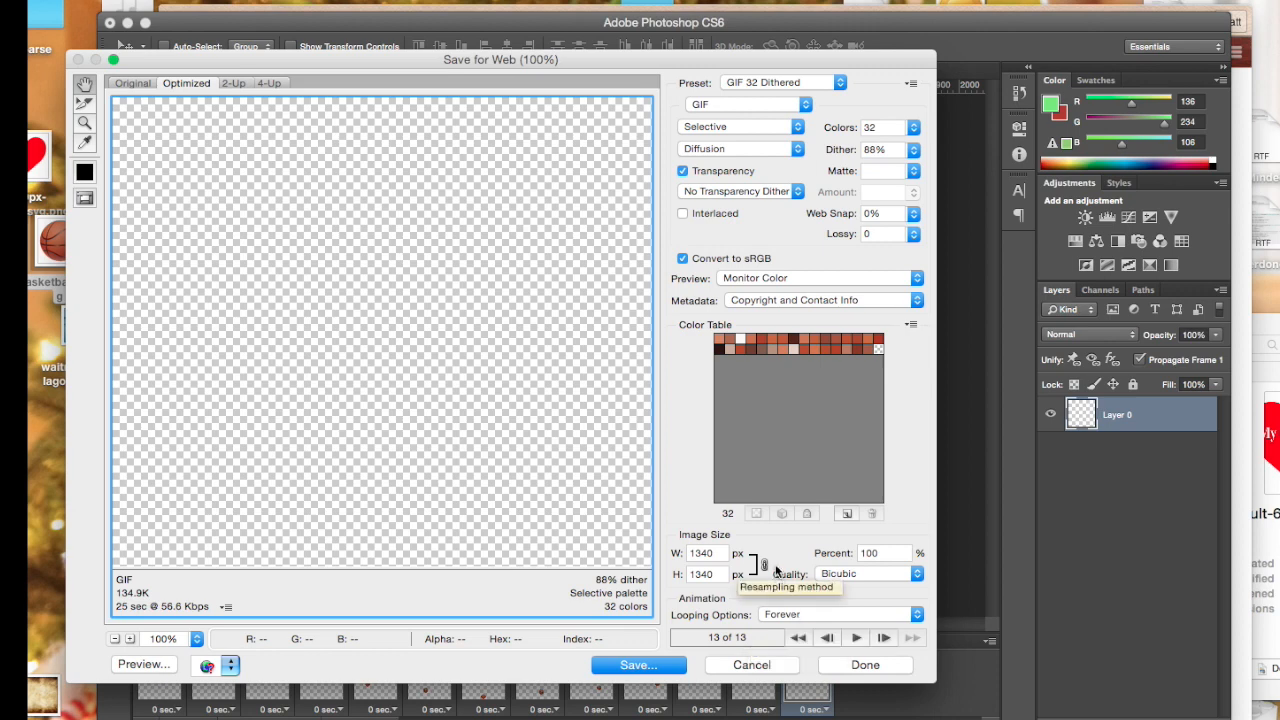
# Set the GIF's width to 600 px with looping set to Once, and save it as Basketball-1.gif in the Pictures folder
pyautogui.doubleClick(713, 553)
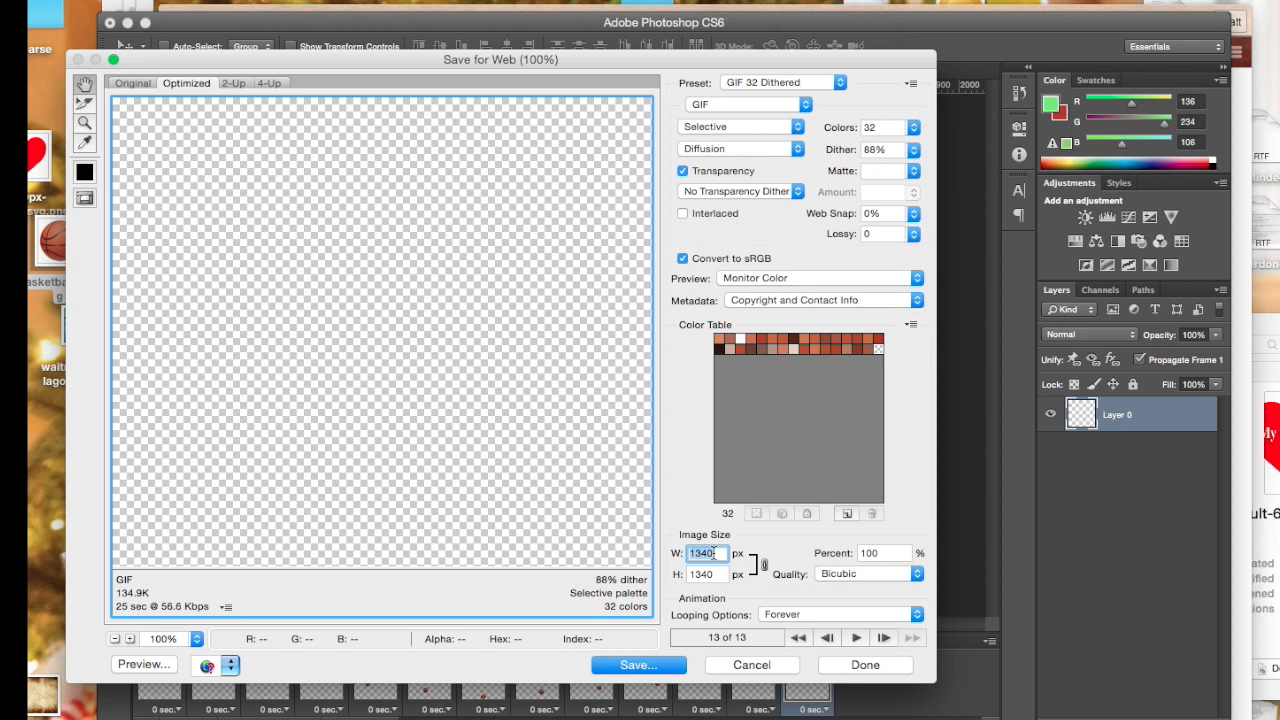
pyautogui.write('600')
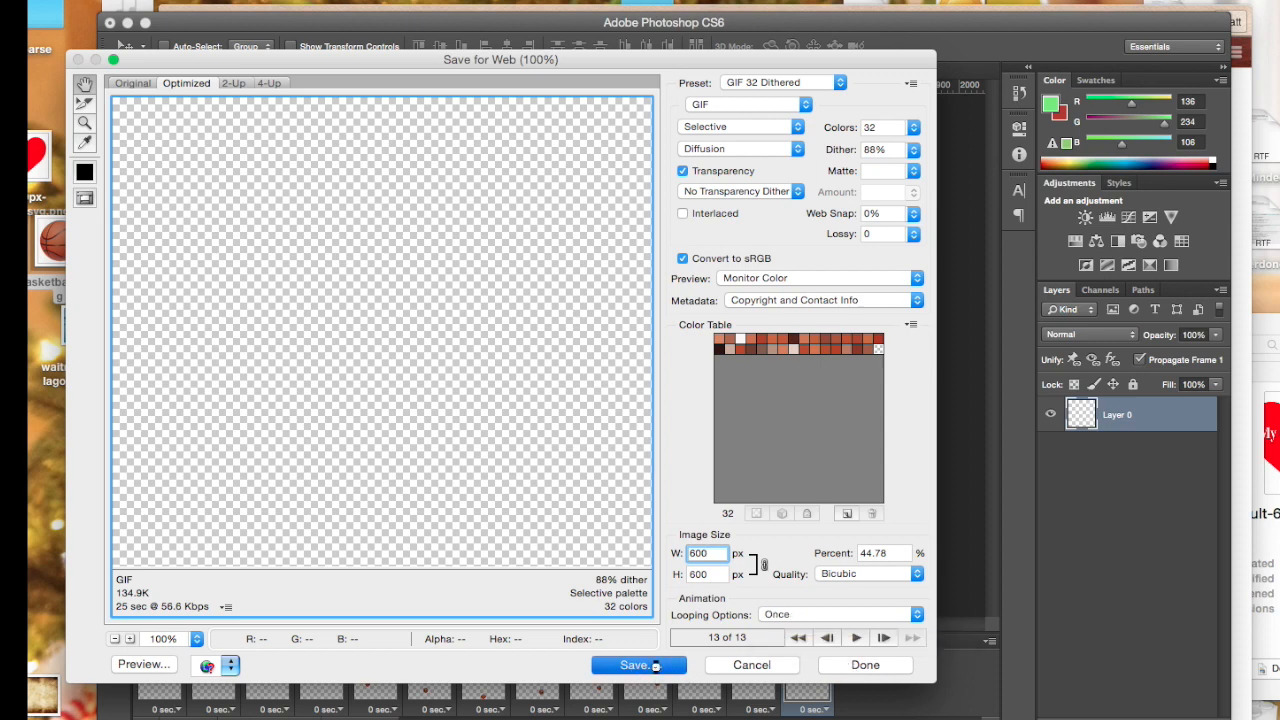
pyautogui.click(655, 665)
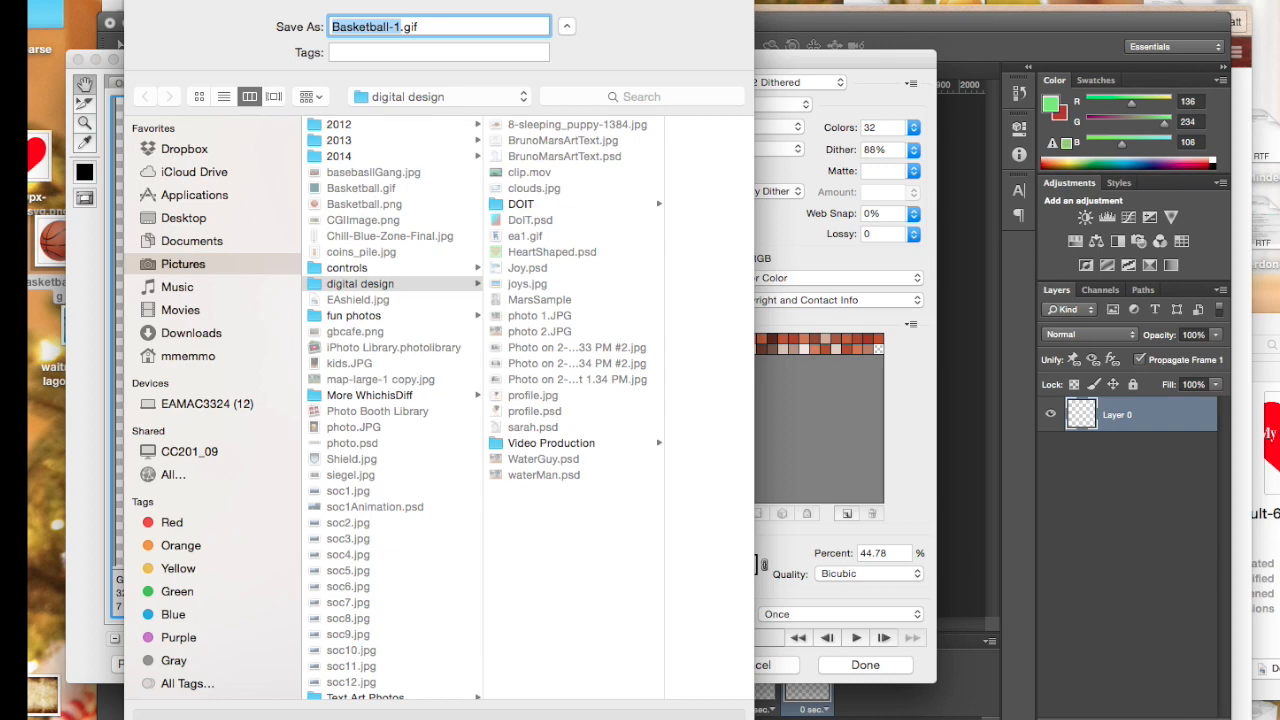
pyautogui.press('Return')
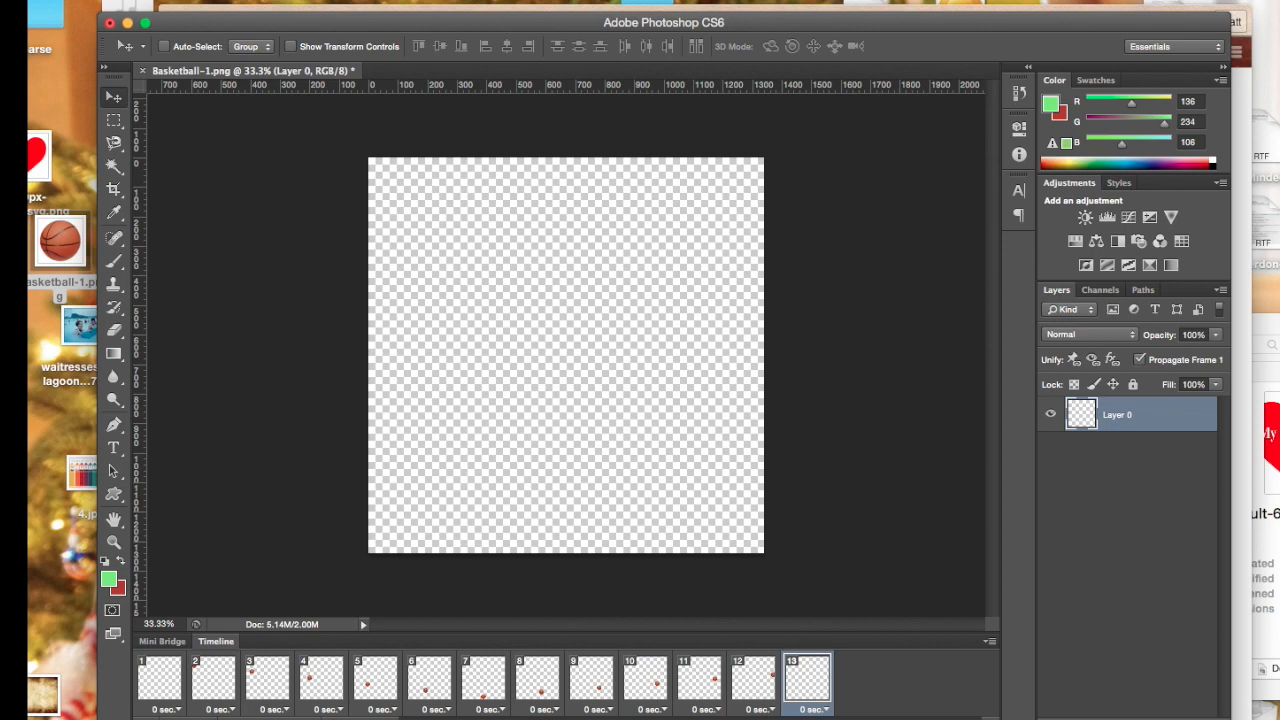
# Switch to Finder and preview the exported Basketball-1.gif from the Pictures folder
pyautogui.press('super+Tab')
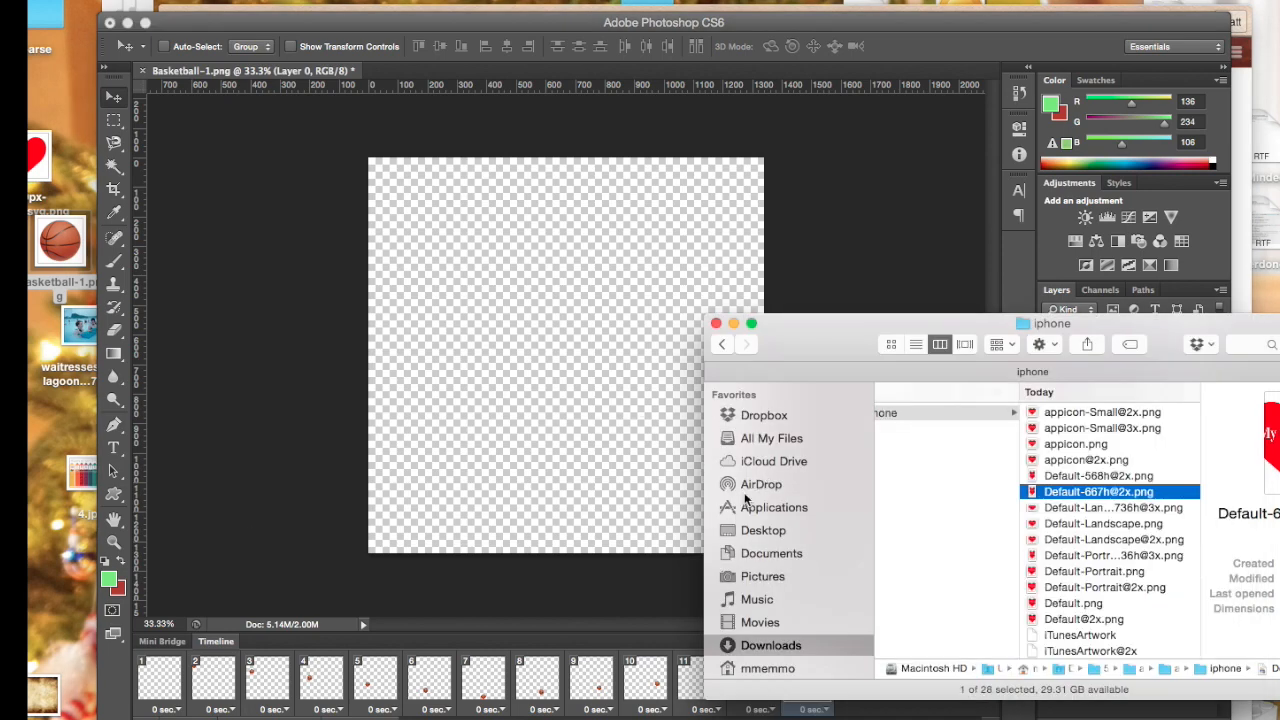
pyautogui.click(765, 578)
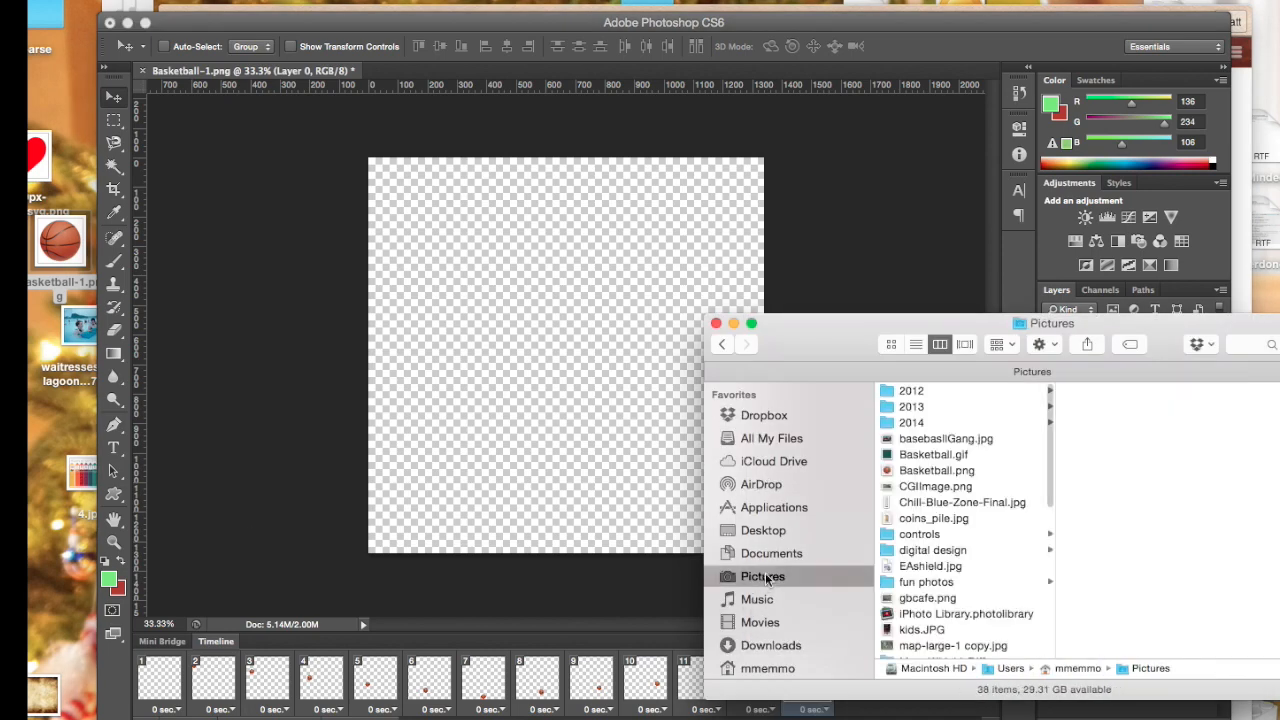
pyautogui.moveTo(900, 323); pyautogui.dragTo(514, 96)
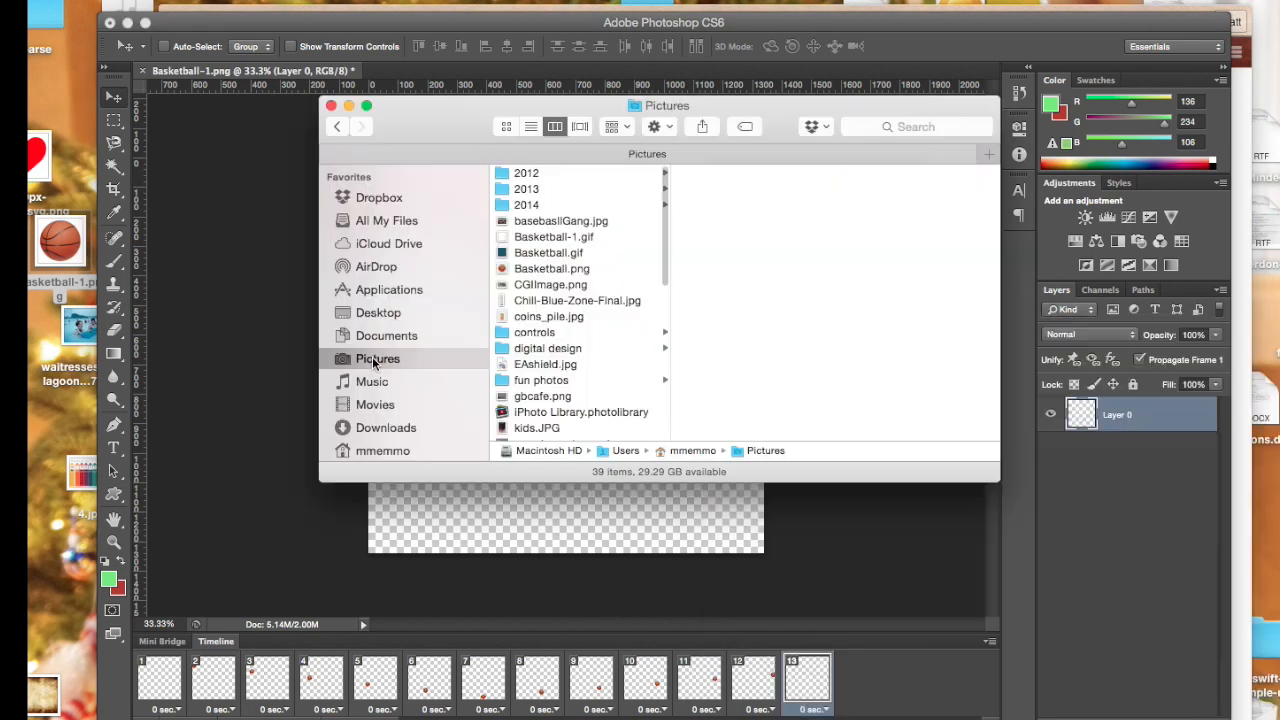
pyautogui.click(551, 238)
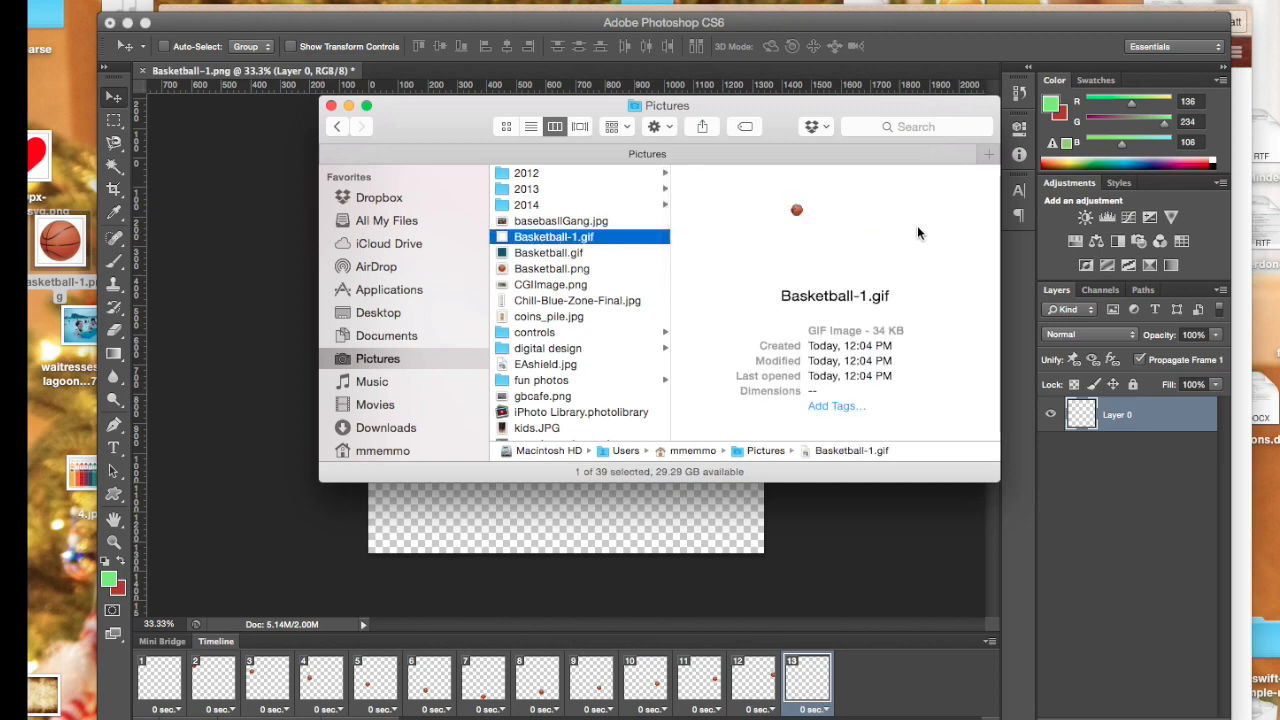